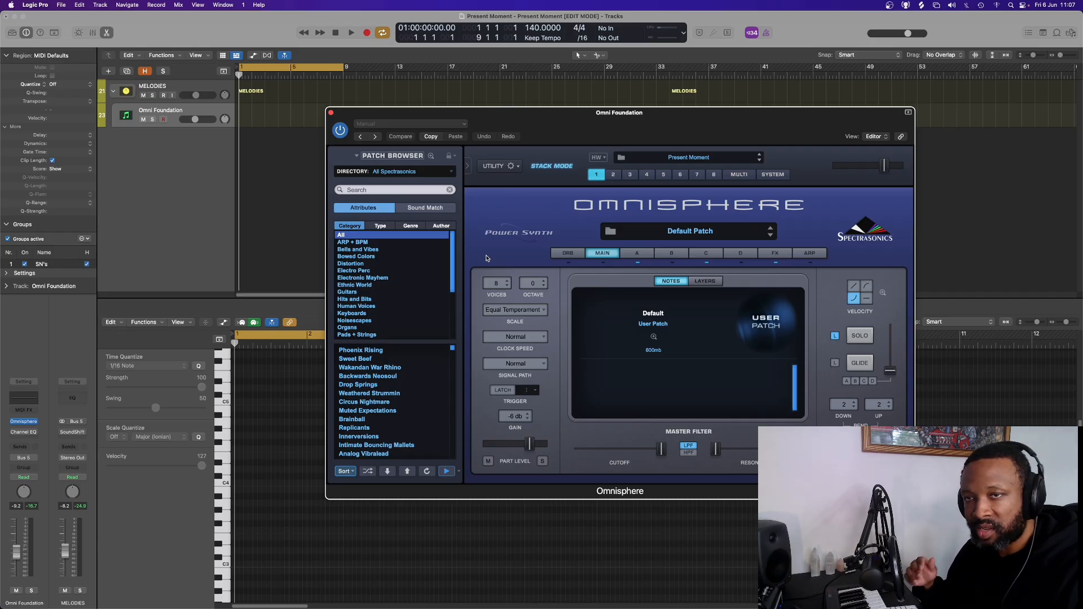
# - Start recording a melody on the Omni Foundation track
pyautogui.click(259, 114)
pyautogui.press('r')
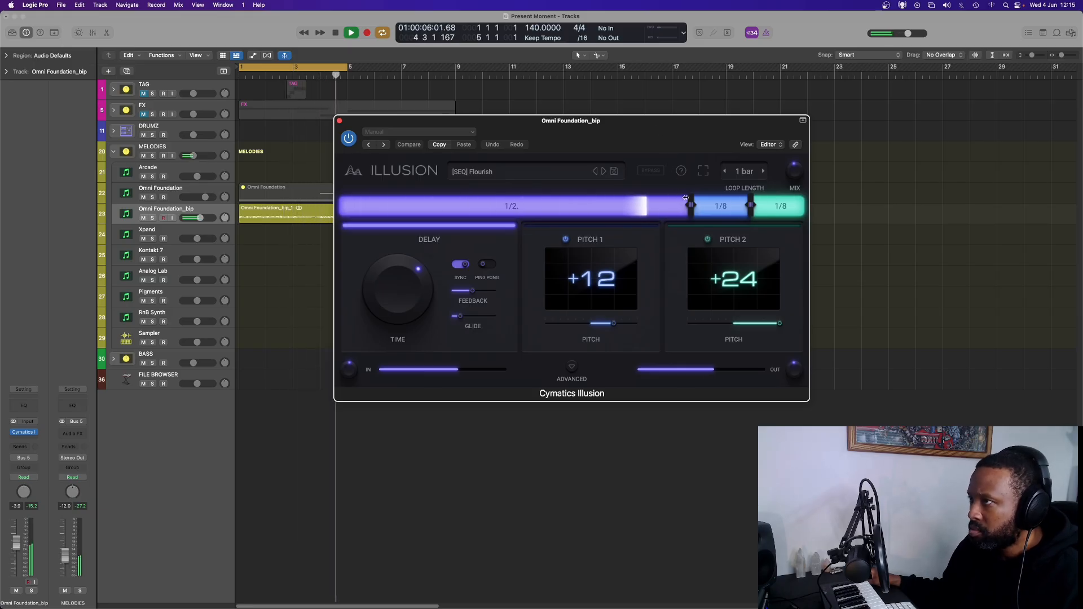
# - Add a second Cymatics Illusion effect to the Omni Foundation_bip track and load its [SEQ] Fourth Parallel preset
pyautogui.click(33, 432)
pyautogui.moveTo(56, 459)
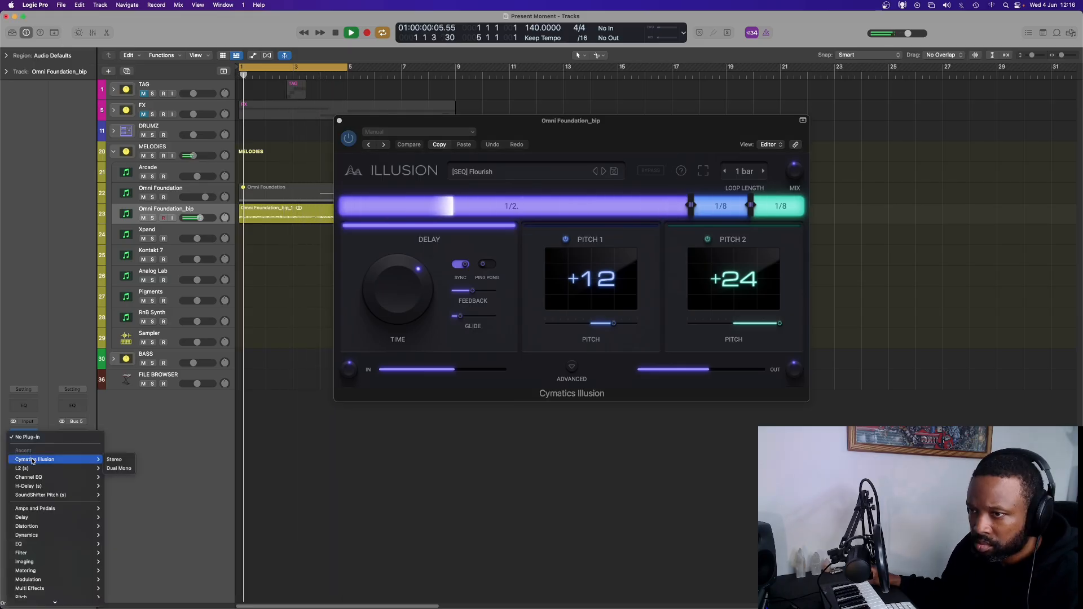
pyautogui.click(128, 470)
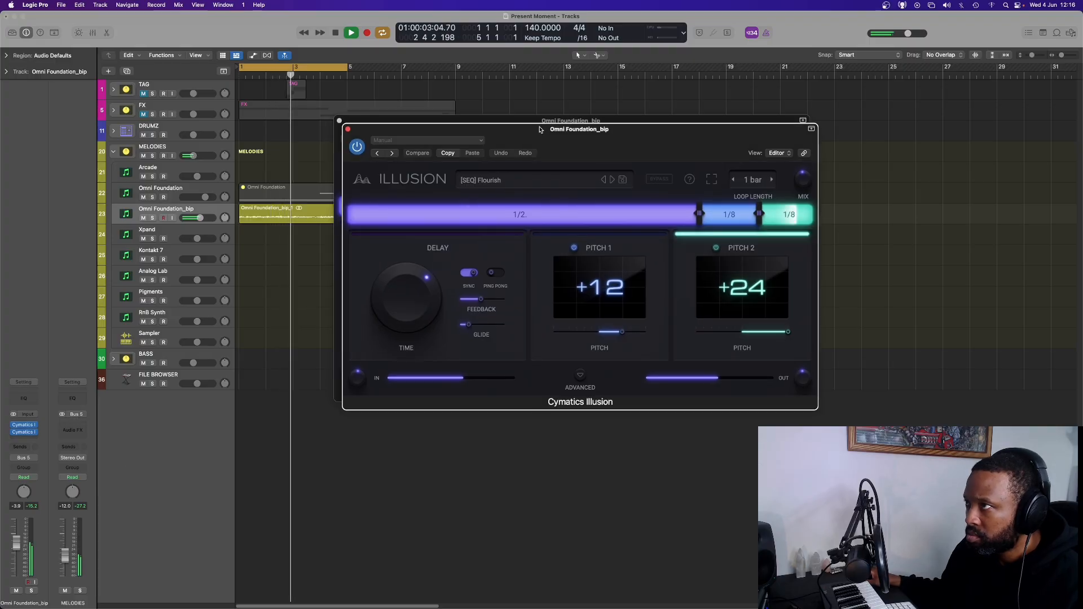
pyautogui.moveTo(530, 162); pyautogui.dragTo(338, 265)
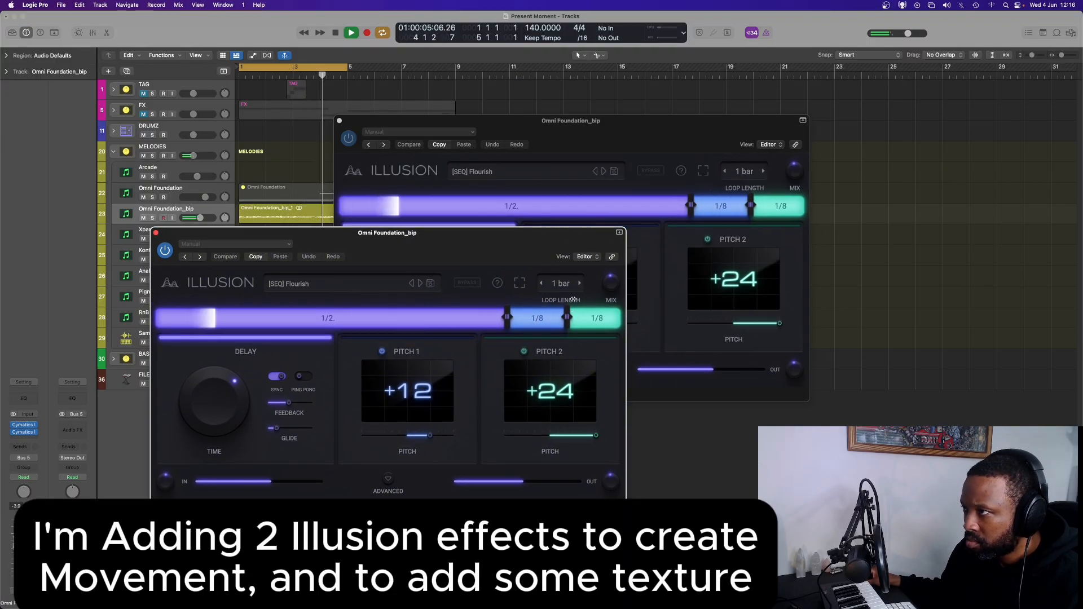
pyautogui.click(419, 283)
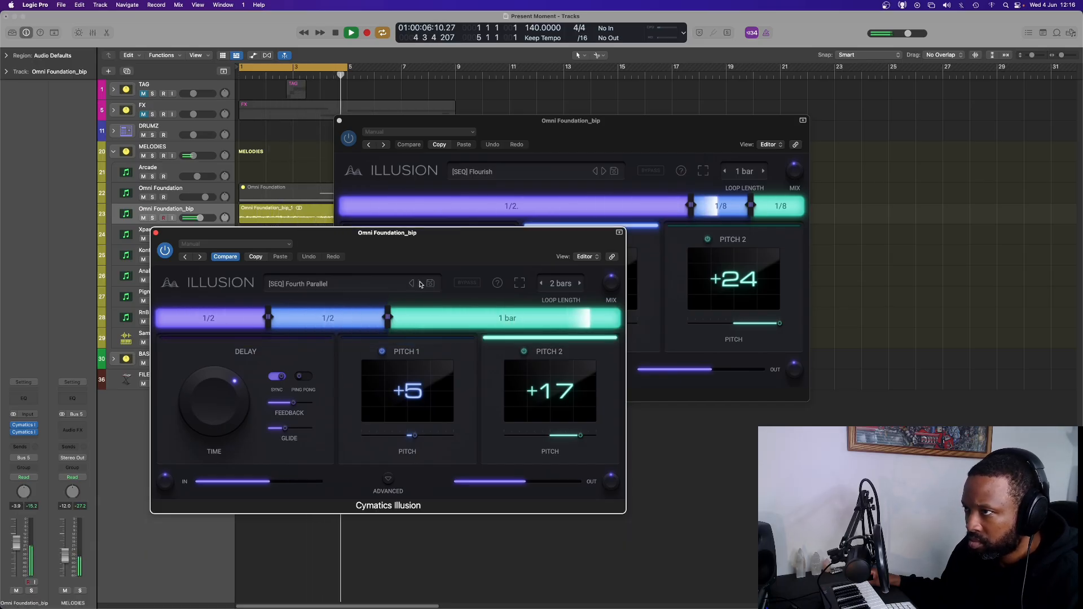
# - Stop playback and raise the MELODIES channel's volume to -11.2 dB
pyautogui.press('space')
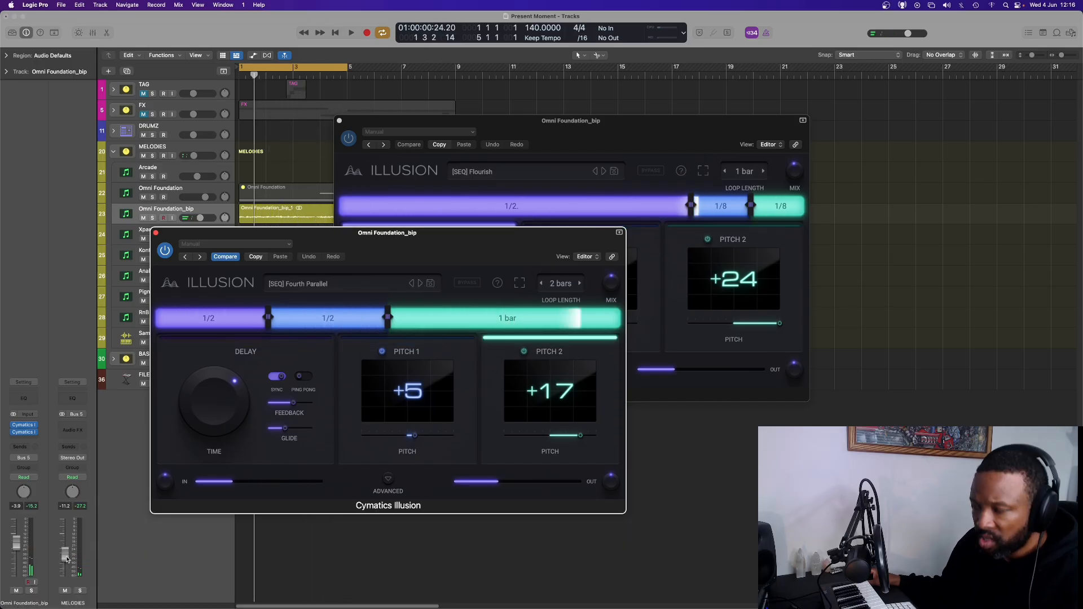
pyautogui.moveTo(66, 560); pyautogui.dragTo(66, 558)
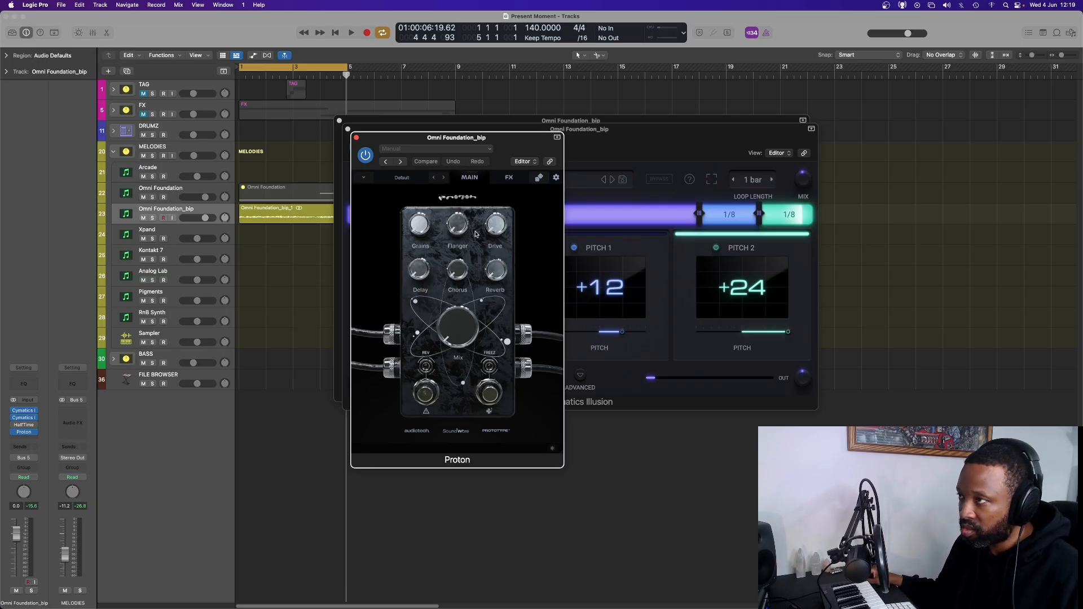
# - Audition Proton's GRAINS presets on the Omni Foundation_bip track, load Grain of salt, and lower the dry/wet mix
pyautogui.click(402, 184)
pyautogui.click(490, 318)
pyautogui.press('space')
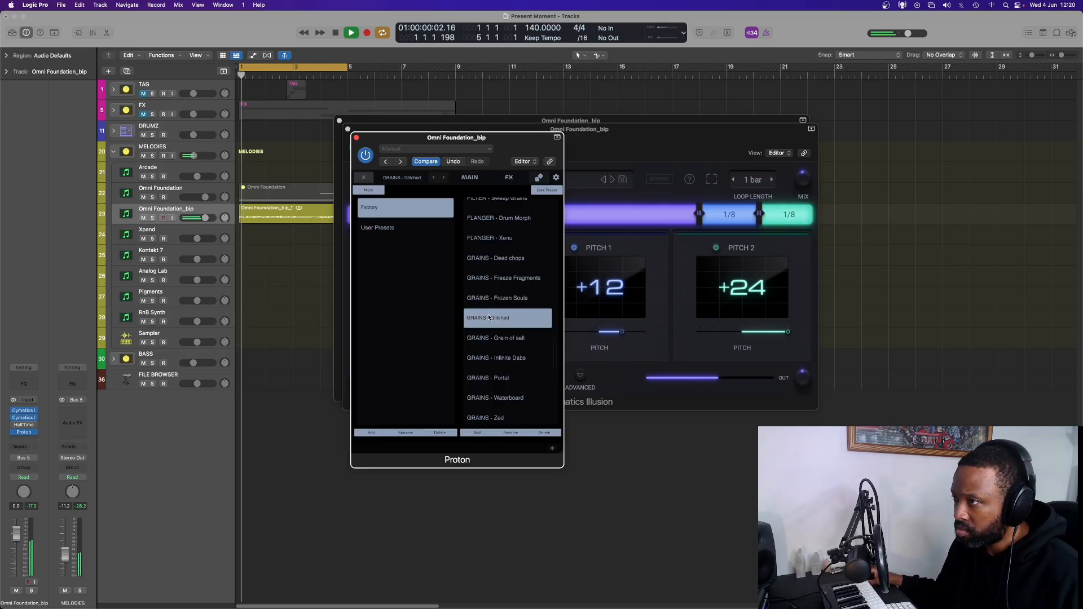
pyautogui.click(488, 340)
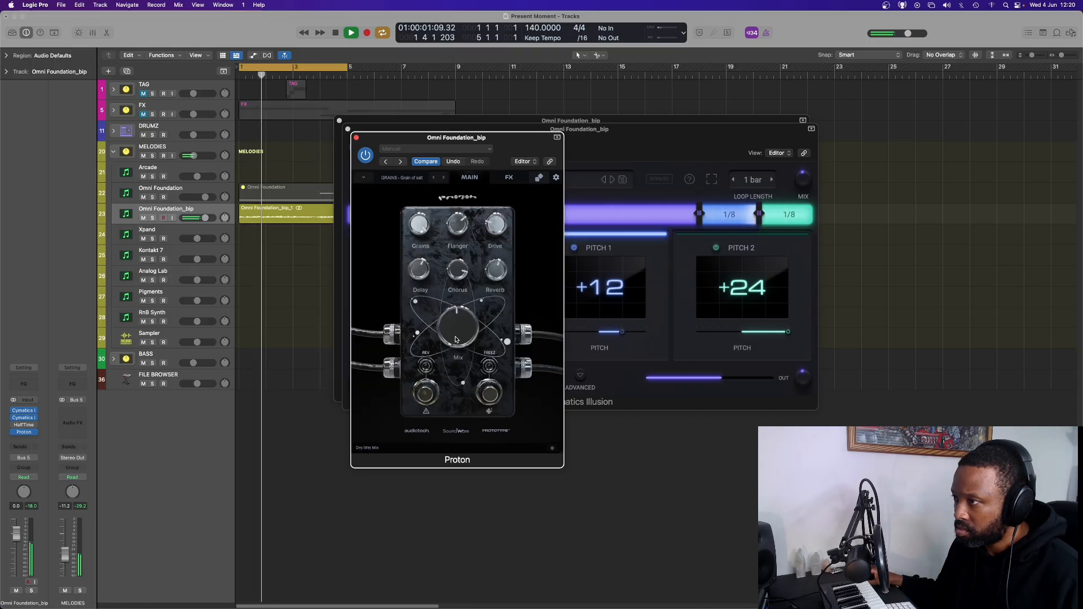
pyautogui.moveTo(455, 340); pyautogui.dragTo(451, 369)
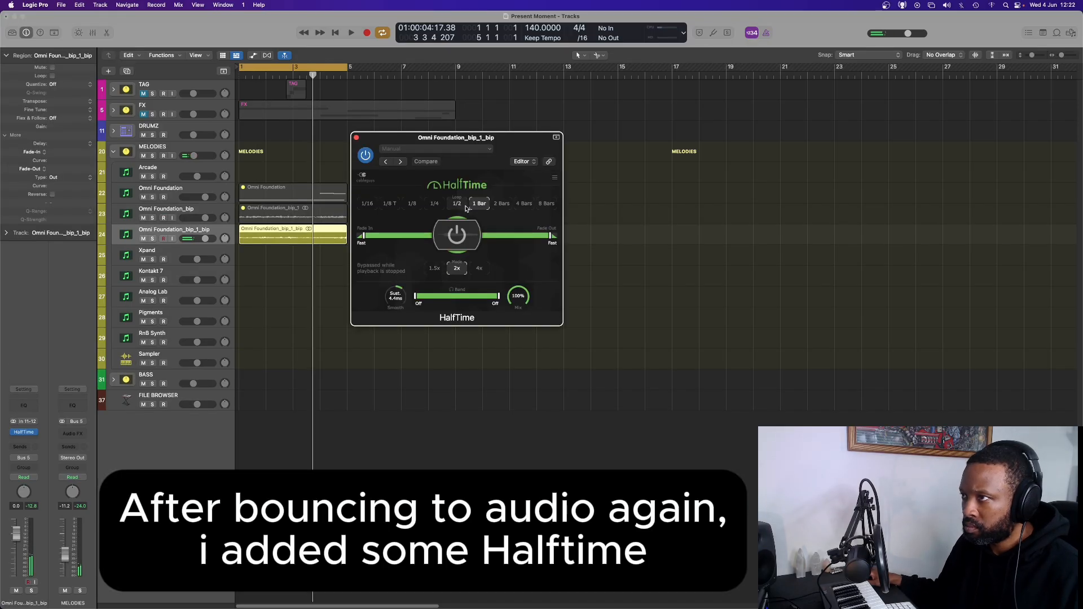
# - Set HalfTime on the Omni Foundation_bip_1_bip track to a 1/2 loop length and 1.5x speed during playback
pyautogui.click(461, 206)
pyautogui.press('space')
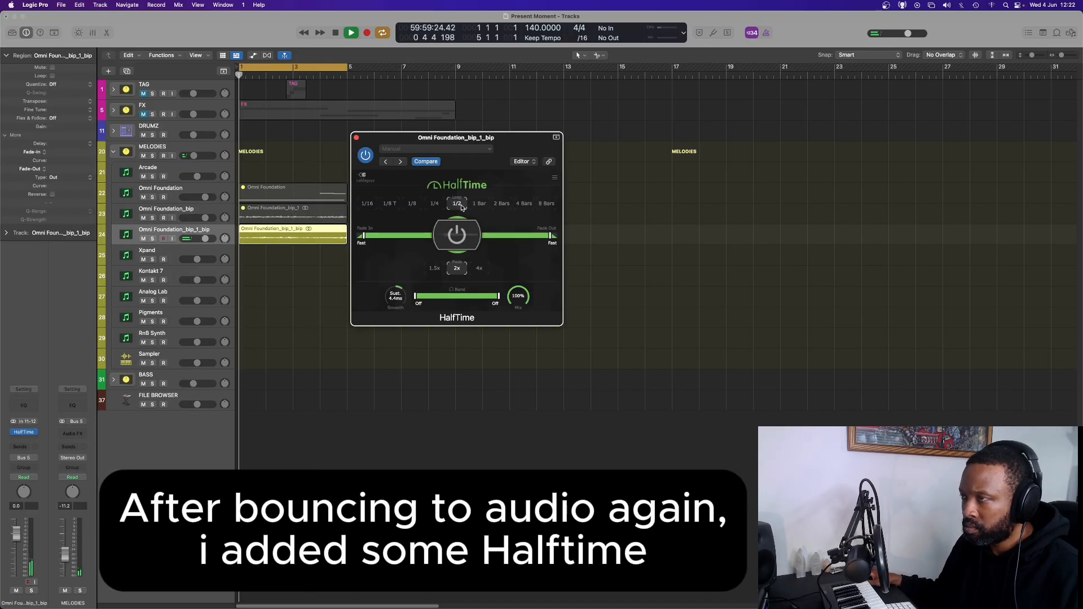
pyautogui.click(433, 270)
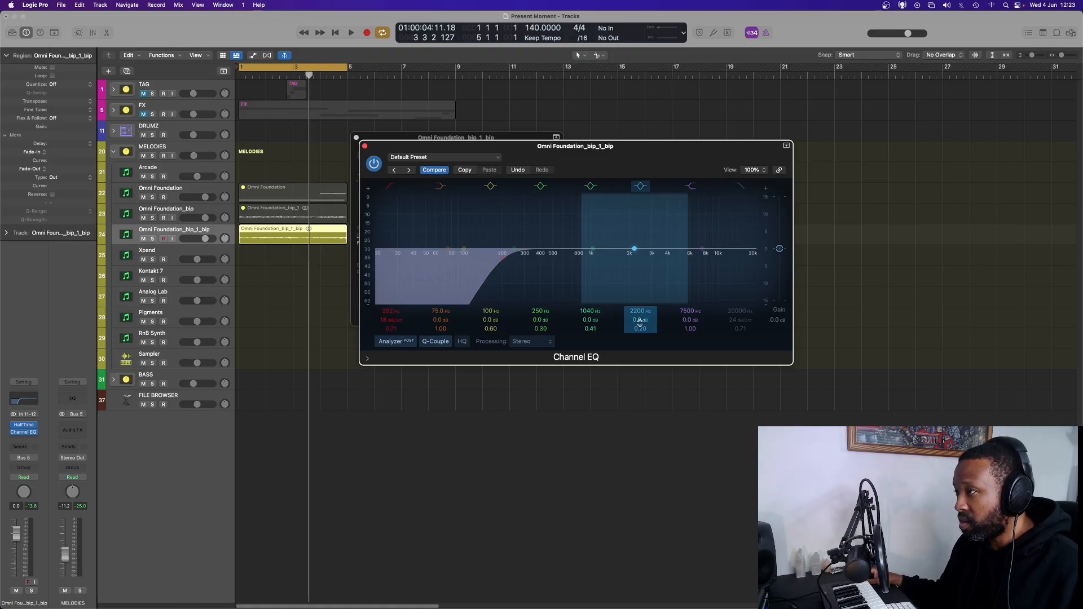
# - Adjust the 2200 Hz band of the Channel EQ on the Omni Foundation_bip_1_bip track while the loop plays
pyautogui.press('space')
pyautogui.moveTo(640, 321); pyautogui.dragTo(591, 305)
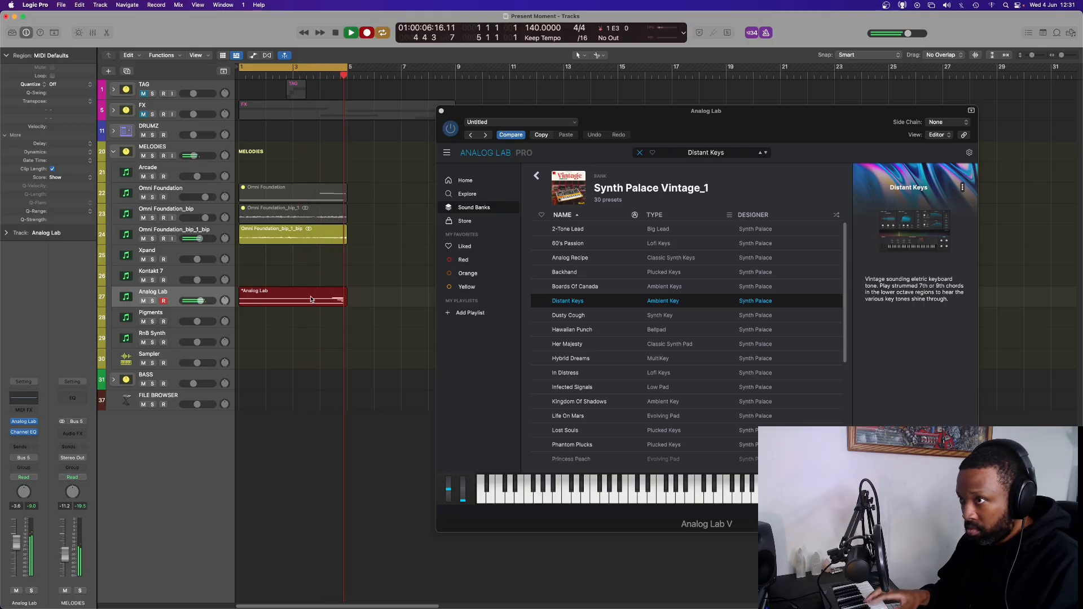
# - Finish recording the Distant Keys part on the Analog Lab track and select the recorded region
pyautogui.press('space')
pyautogui.click(403, 340)
pyautogui.click(332, 299)
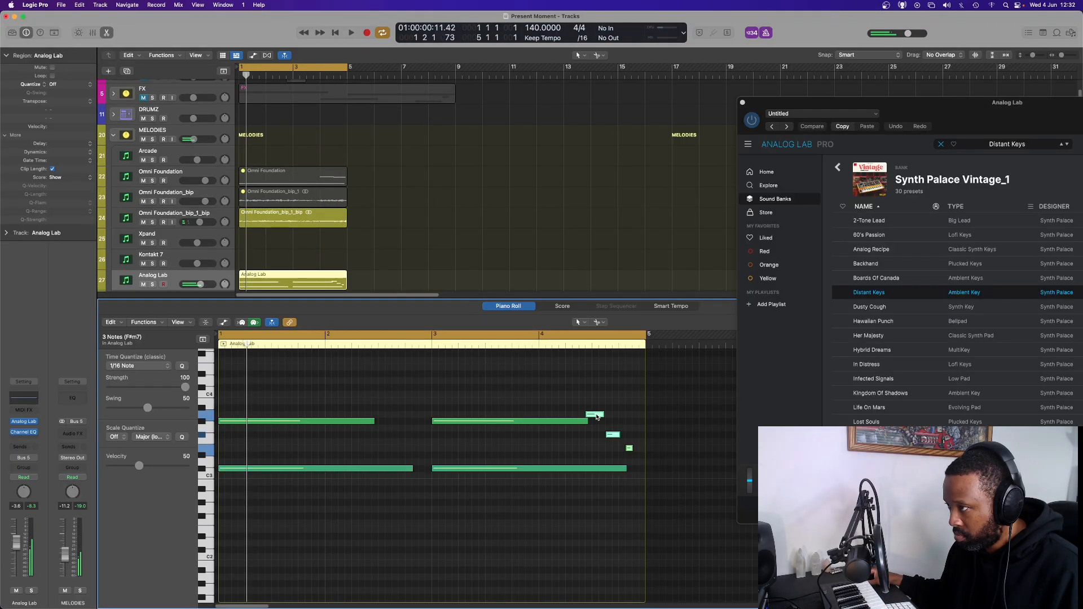
# - Shift the three short notes at the end of the Analog Lab region slightly later, audition them, and close the note editor and instrument
pyautogui.moveTo(597, 417); pyautogui.dragTo(598, 417)
pyautogui.press('space')
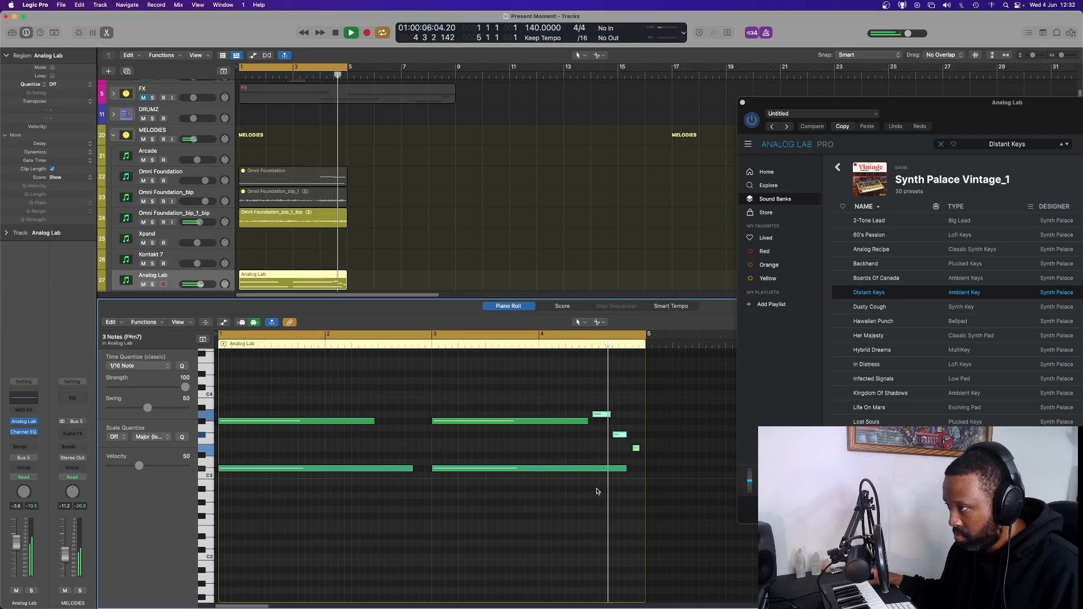
pyautogui.press('space')
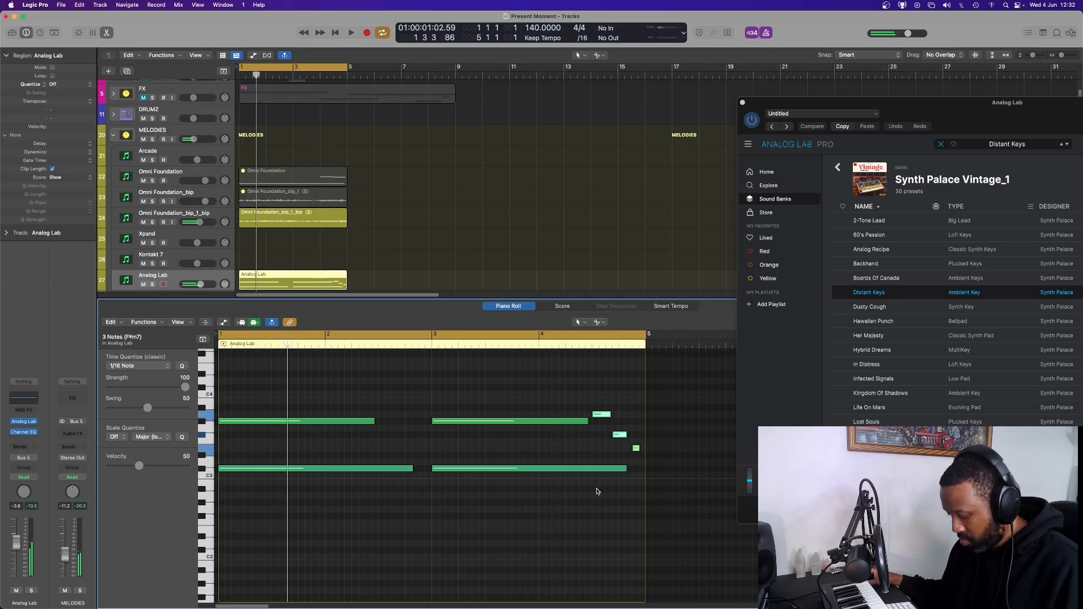
pyautogui.press('e')
pyautogui.click(744, 103)
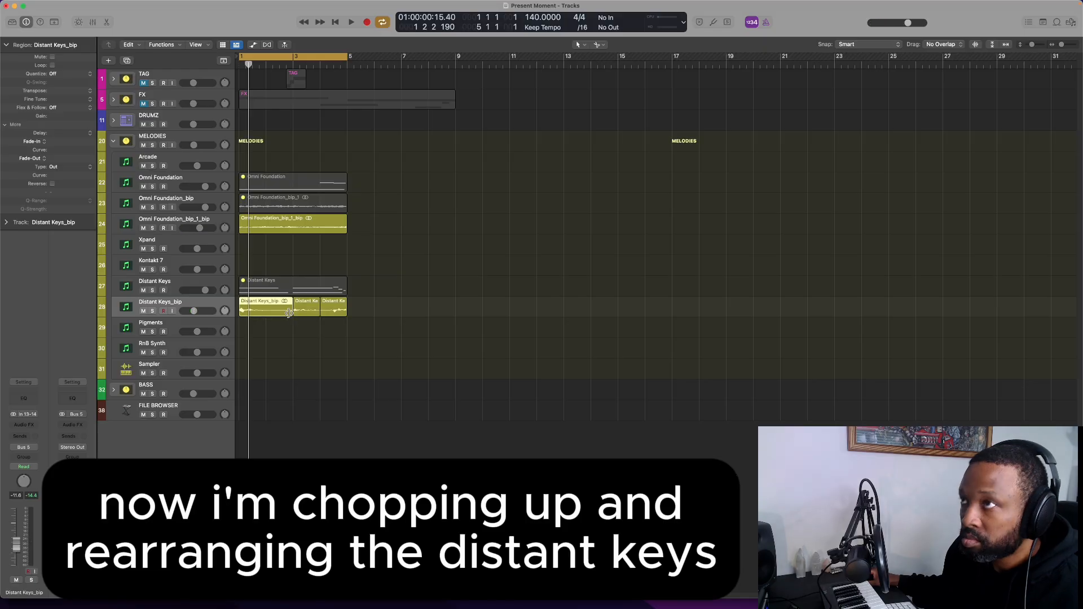
# - Shorten the first Distant Keys_bip chop and place a small slice before bar 3
pyautogui.moveTo(293, 312)
pyautogui.mouseDown()
pyautogui.moveTo(278, 312)
pyautogui.moveTo(301, 315)
pyautogui.moveTo(289, 315)
pyautogui.mouseUp()
pyautogui.moveTo(275, 312); pyautogui.dragTo(299, 313)
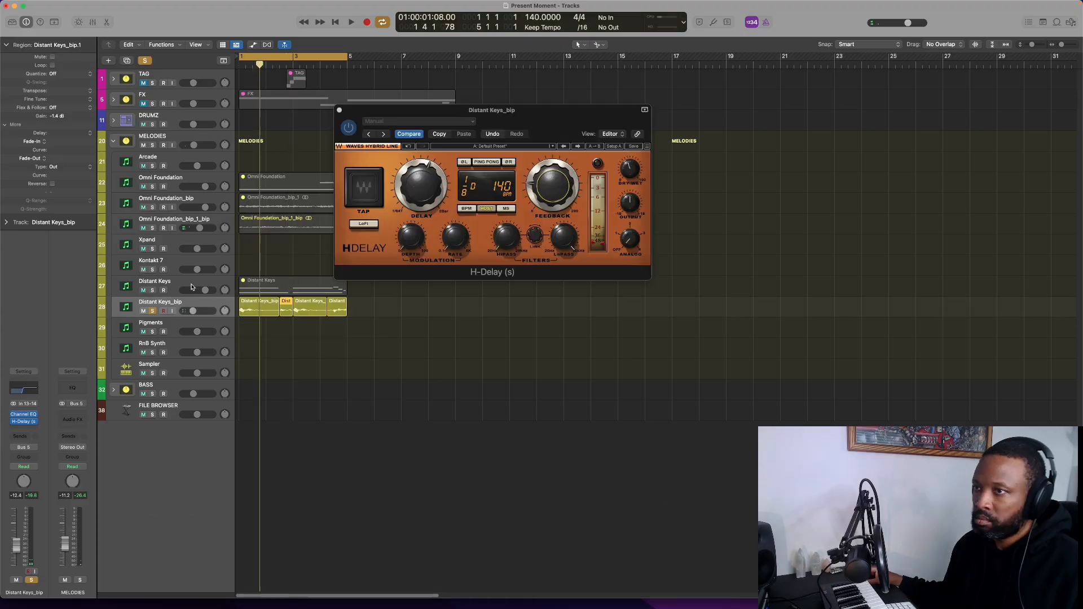
# - Set the H-Delay time on the Distant Keys_bip track to 1/8 T and audition the soloed chops
pyautogui.press('space')
pyautogui.press('space')
pyautogui.moveTo(426, 193); pyautogui.dragTo(427, 189)
pyautogui.press('space')
pyautogui.press('space')
pyautogui.press('space')
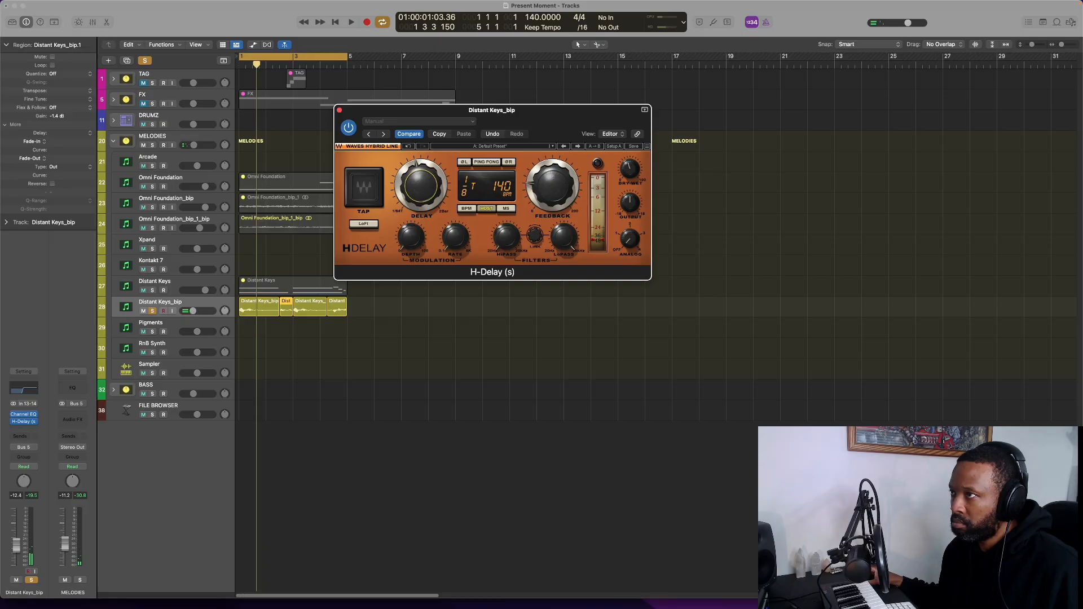
pyautogui.press('space')
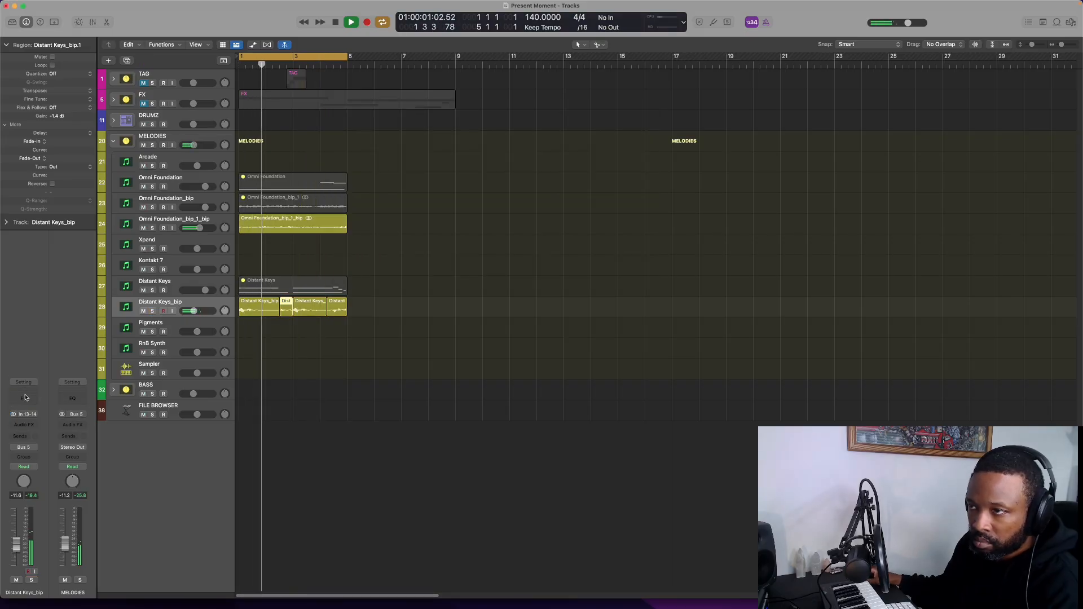
# - Add a Channel EQ to the Distant Keys_bip track, enable its low cut, and raise the cutoff frequency
pyautogui.click(24, 397)
pyautogui.click(365, 151)
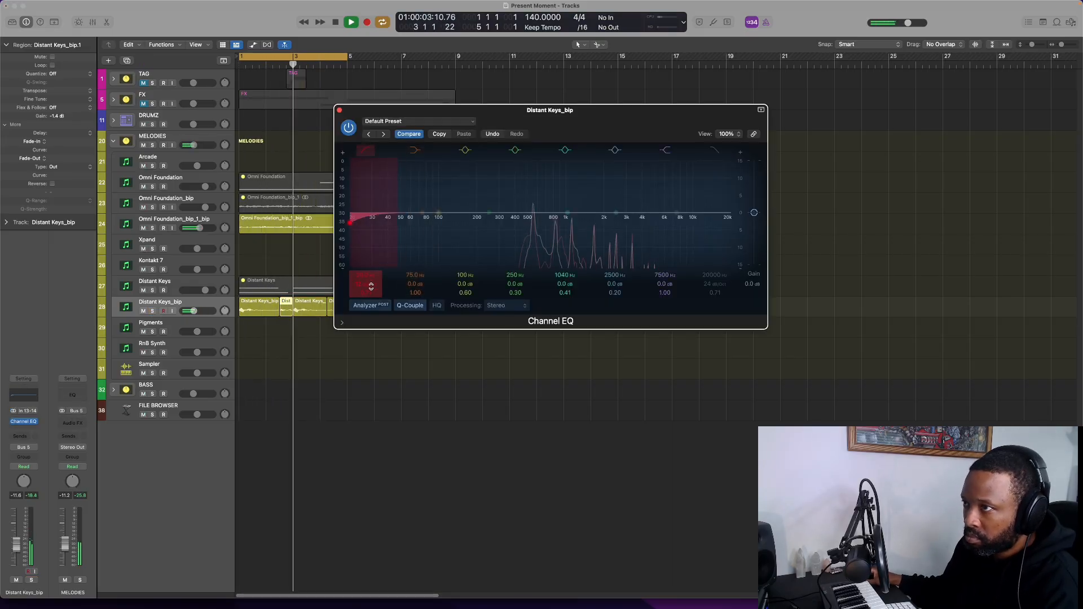
pyautogui.moveTo(370, 285); pyautogui.dragTo(370, 248)
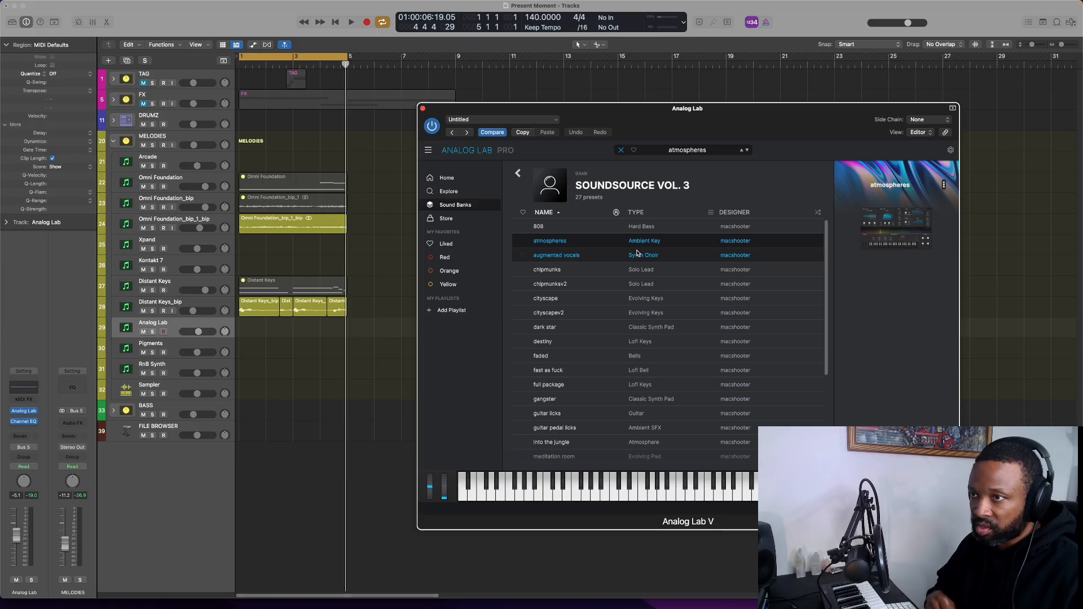
# - Record a four-bar part with the atmospheres preset on the new Analog Lab track
pyautogui.press('r')
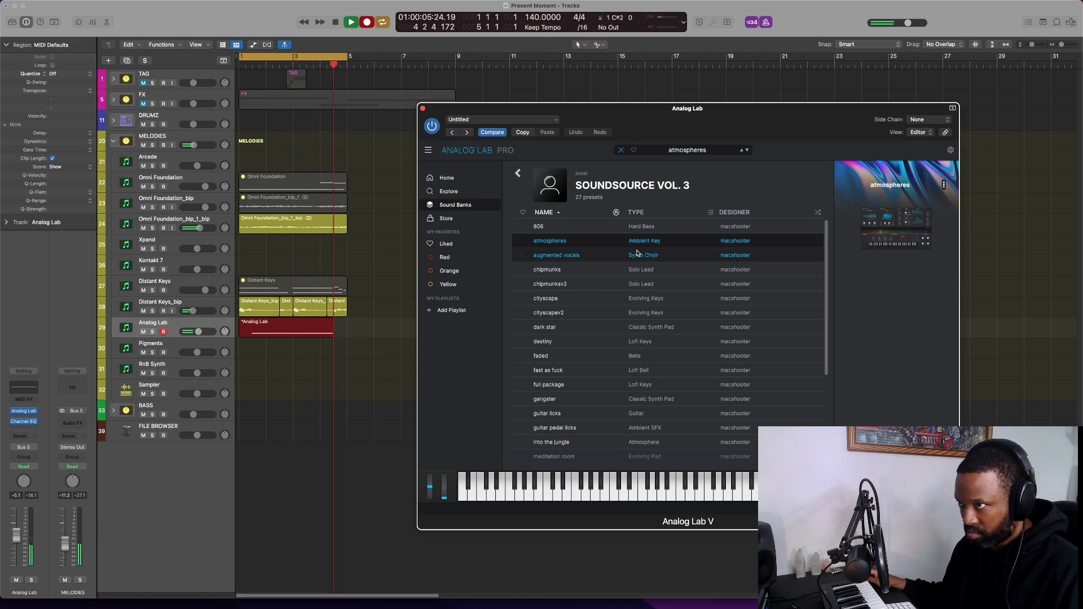
pyautogui.press('space')
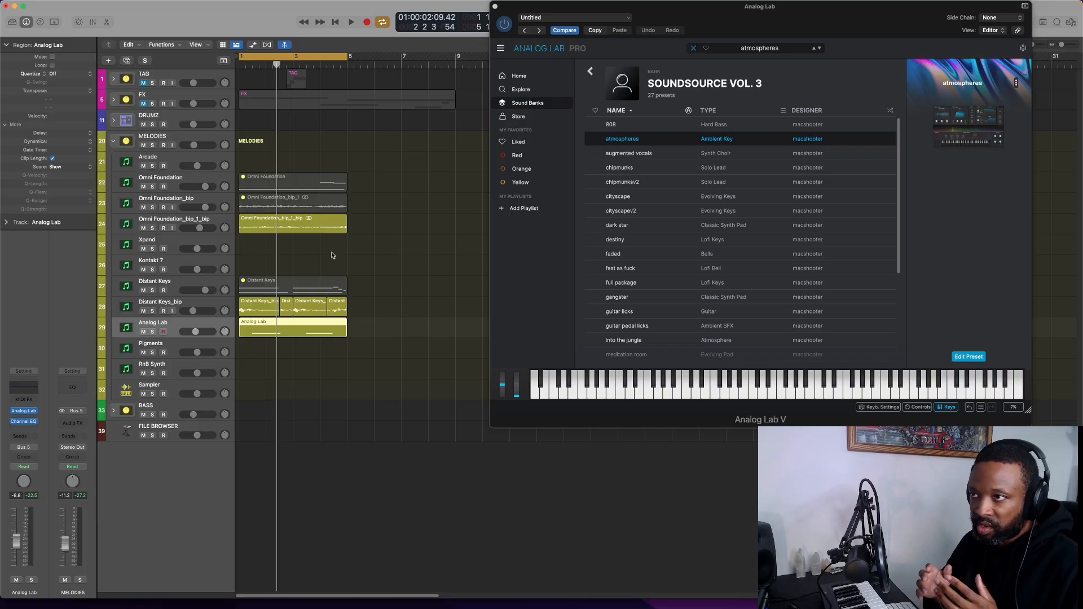
# - Play back the bounced Ambient Keys_bip region together with the other melodies
pyautogui.click(276, 353)
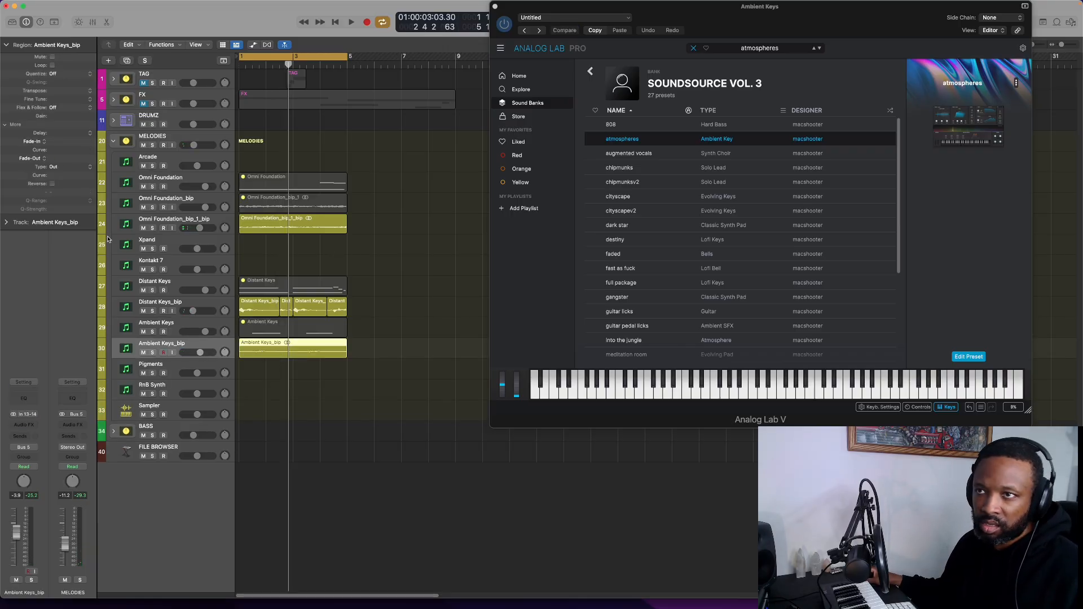
pyautogui.press('space')
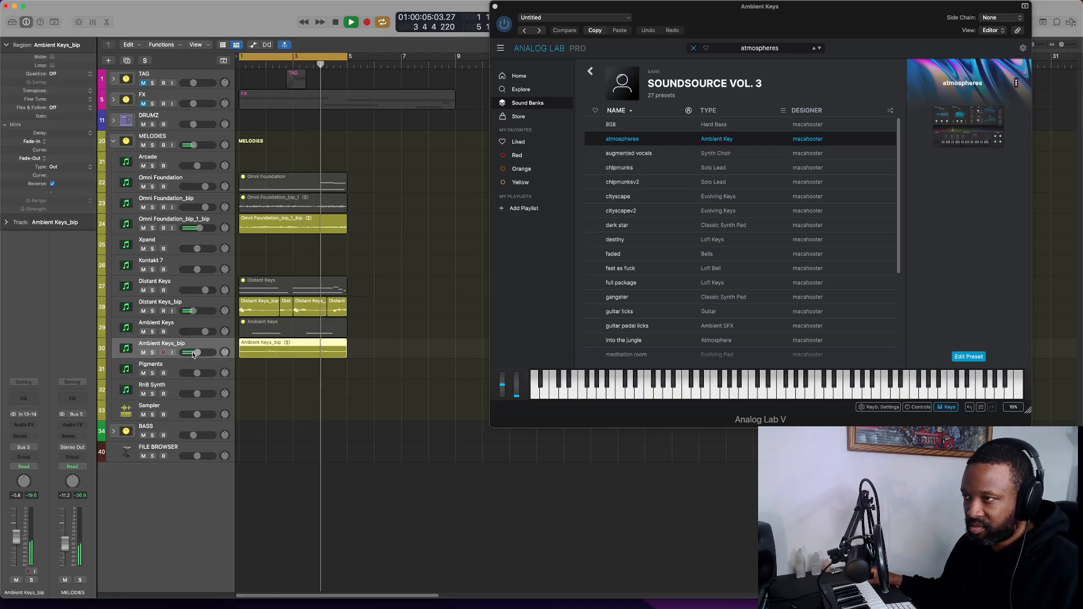
pyautogui.press('space')
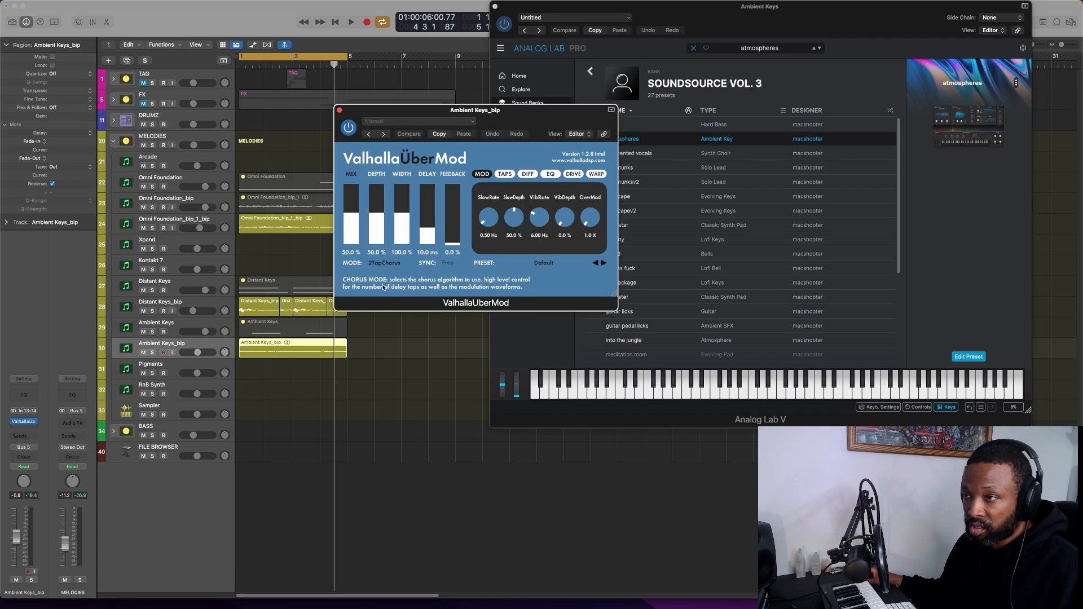
# - Solo the Ambient Keys_bip track during playback and raise ValhallaUberMod's OverMod to 11.4 X
pyautogui.press('space')
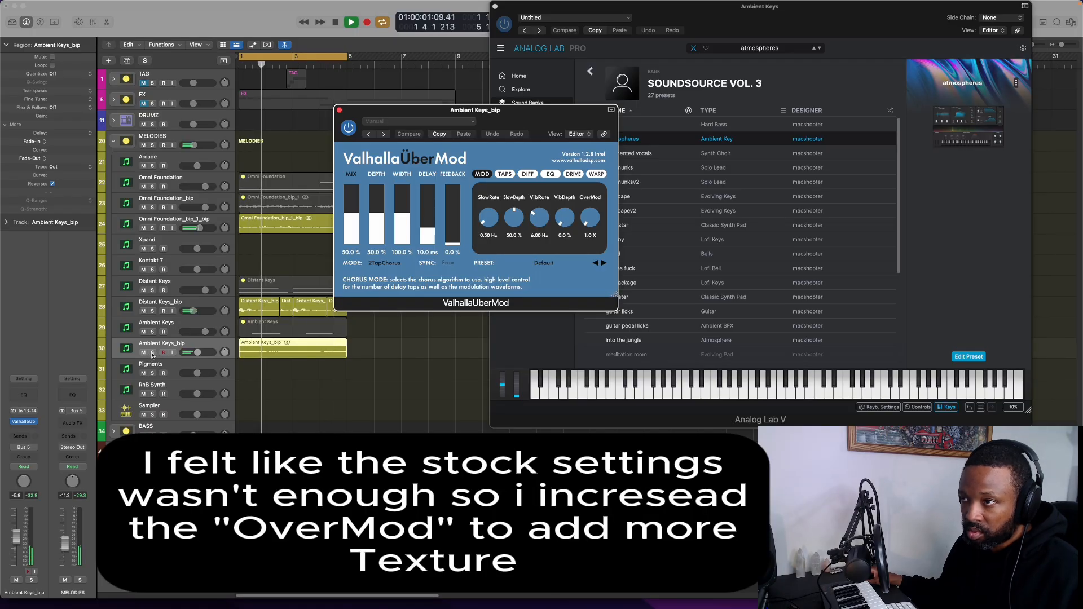
pyautogui.click(152, 352)
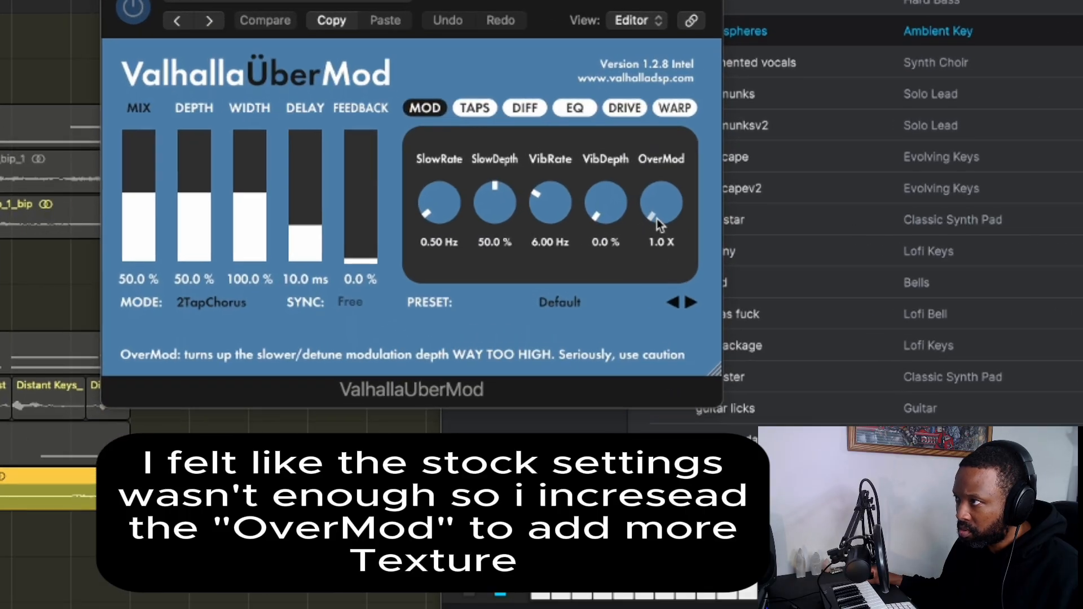
pyautogui.moveTo(620, 231); pyautogui.dragTo(655, 195)
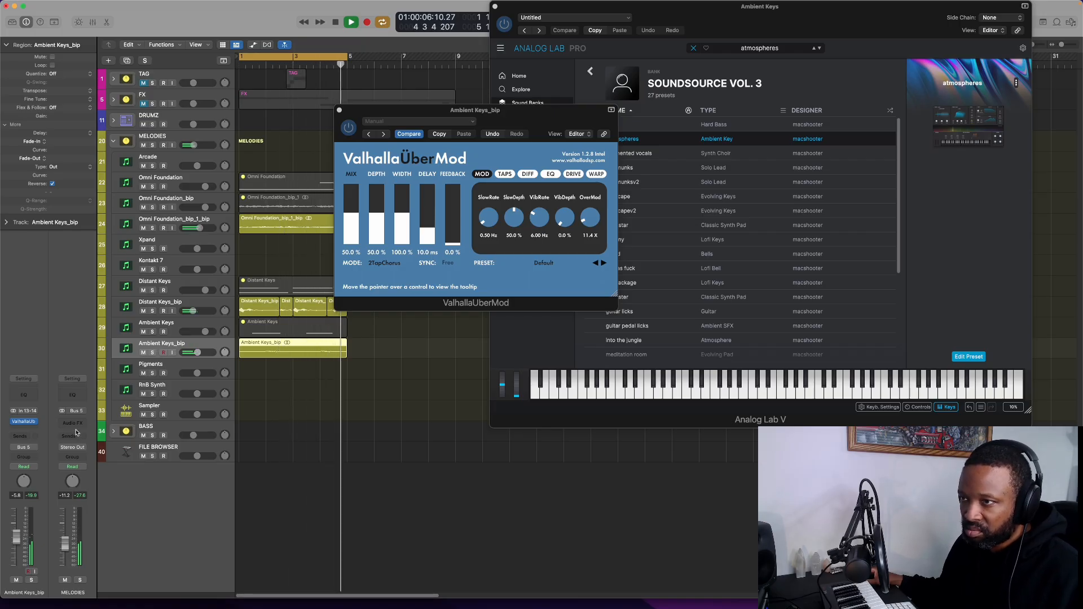
# - Add a Channel EQ to the Ambient Keys_bip track and enable its low cut, sweeping it up to about 400 Hz
pyautogui.click(24, 394)
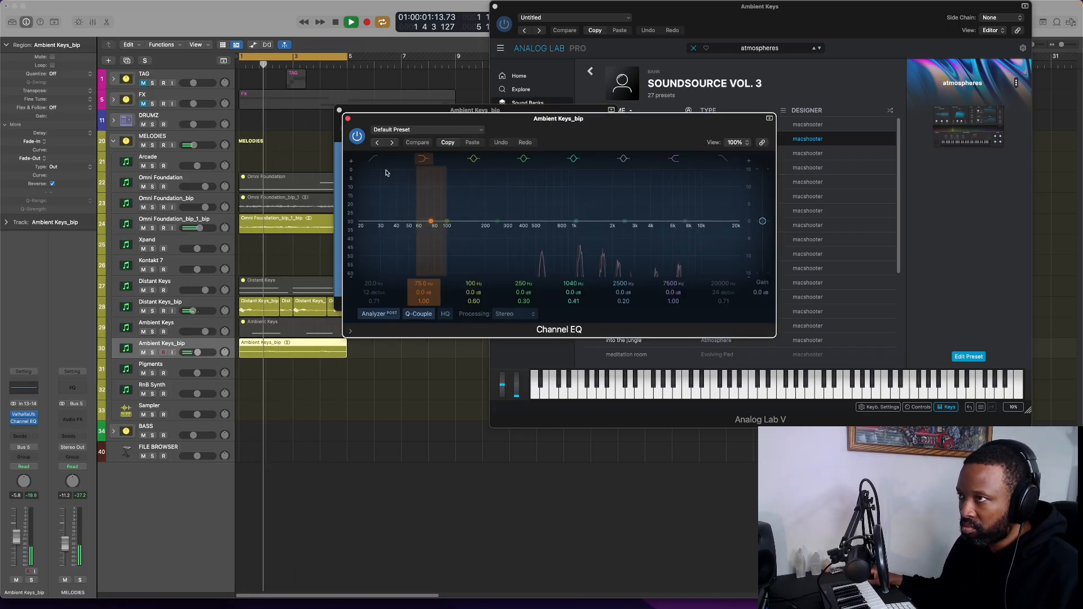
pyautogui.click(373, 159)
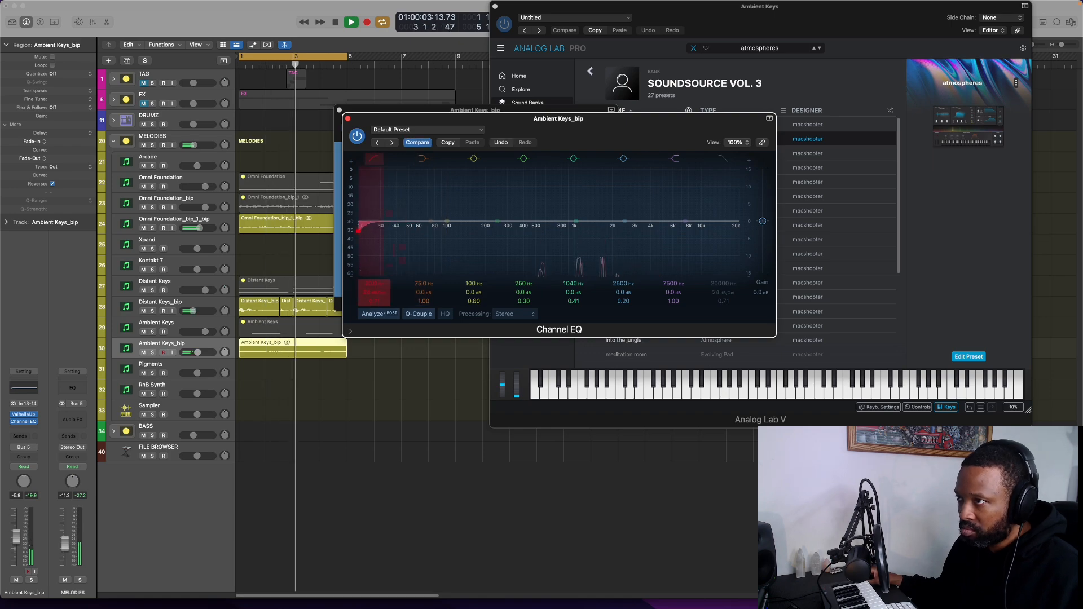
pyautogui.moveTo(358, 231); pyautogui.dragTo(525, 231)
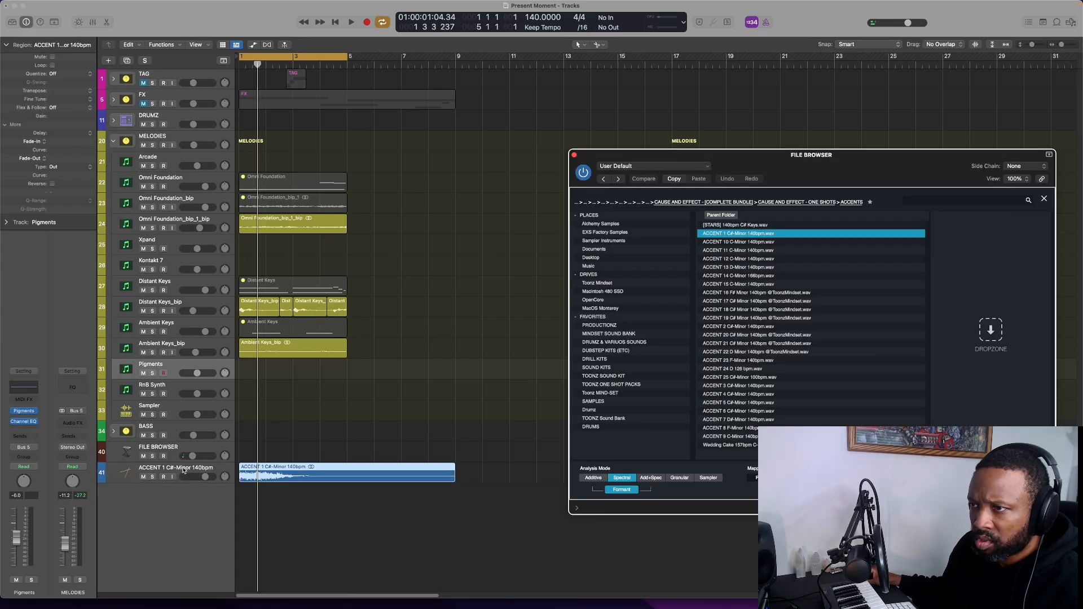
# - Move the ACCENT 1 C#-Minor 140bpm track above Pigments, trim the start of its audio region, and play it back
pyautogui.moveTo(184, 470); pyautogui.dragTo(182, 374)
pyautogui.moveTo(241, 377); pyautogui.dragTo(259, 376)
pyautogui.press('space')
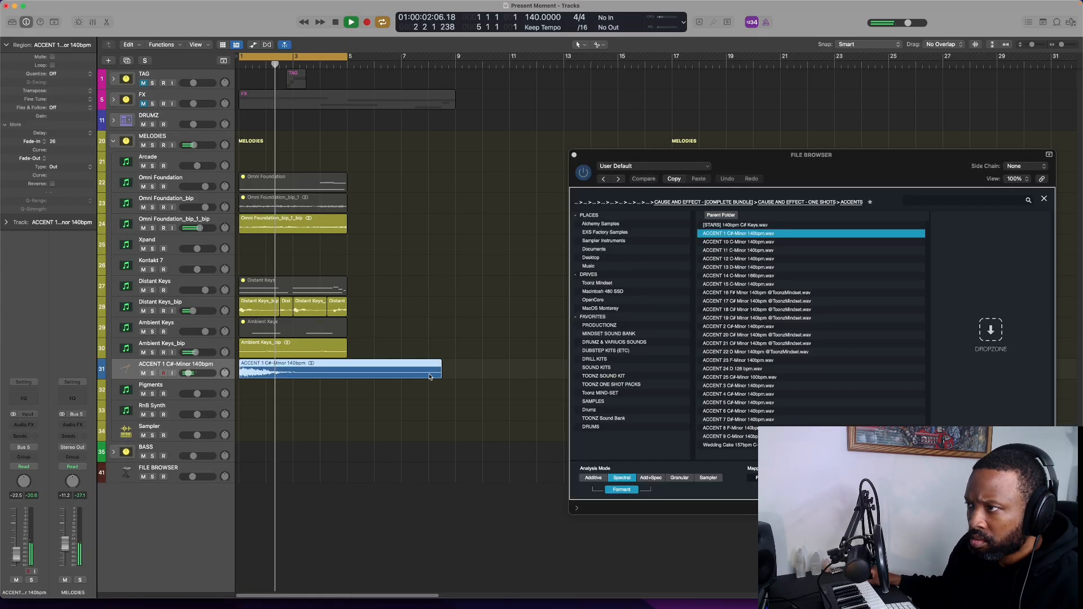
# - Shorten the ACCENT 1 region to two bars, repeat it once to fill the four-bar loop, and play the result
pyautogui.moveTo(439, 376); pyautogui.dragTo(289, 372)
pyautogui.press('space')
pyautogui.press('super+r')
pyautogui.press('space')
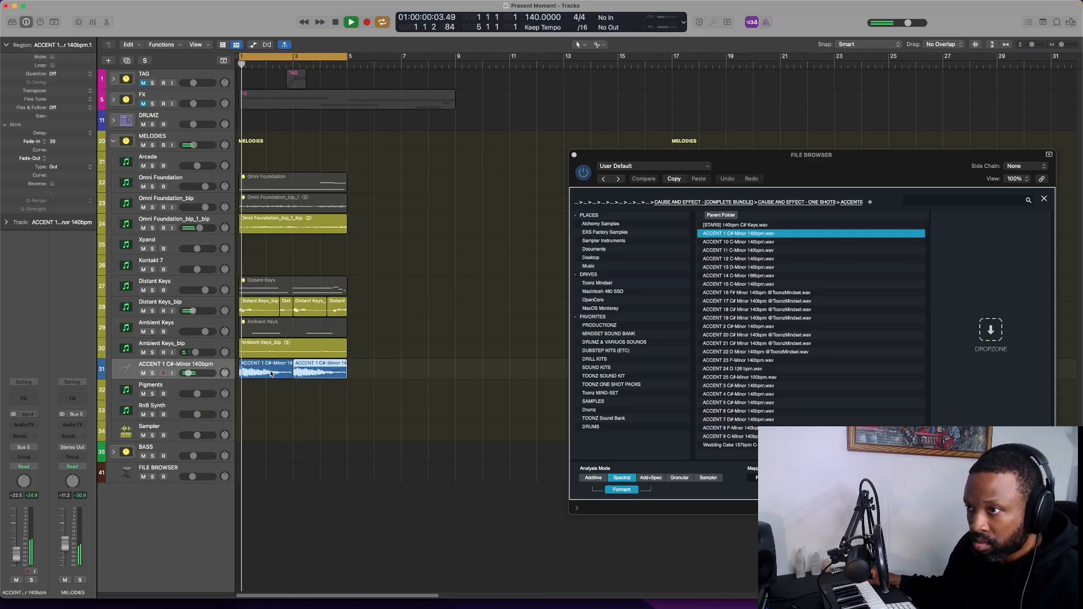
# - Lower the ACCENT 1 track's volume to -30 dB and record a four-bar Lofi Keys part with Analog Lab's In Distress preset
pyautogui.moveTo(188, 374); pyautogui.dragTo(186, 373)
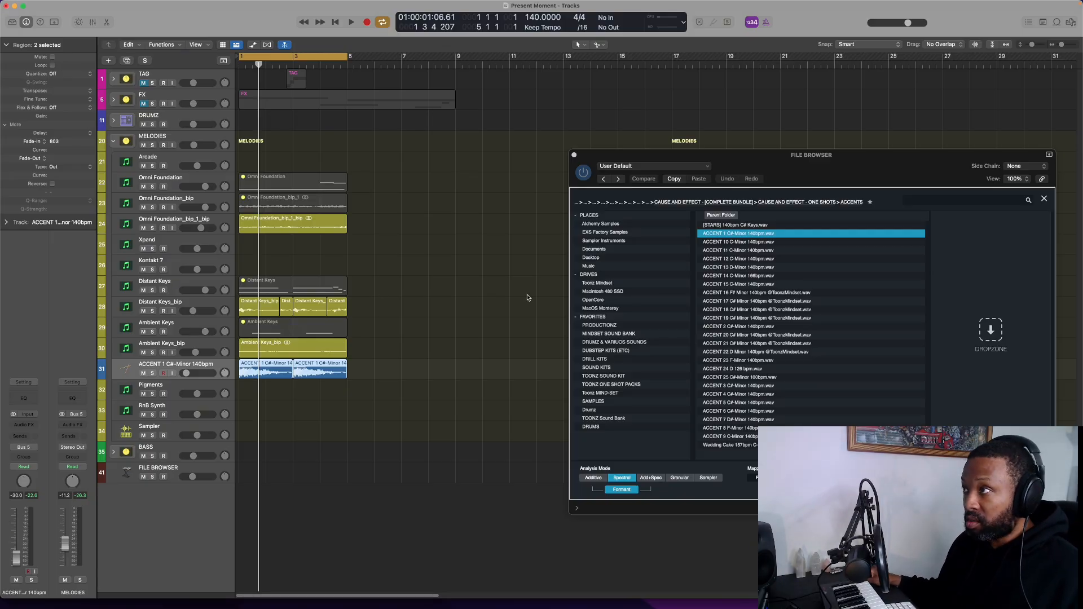
pyautogui.moveTo(626, 159); pyautogui.dragTo(529, 95)
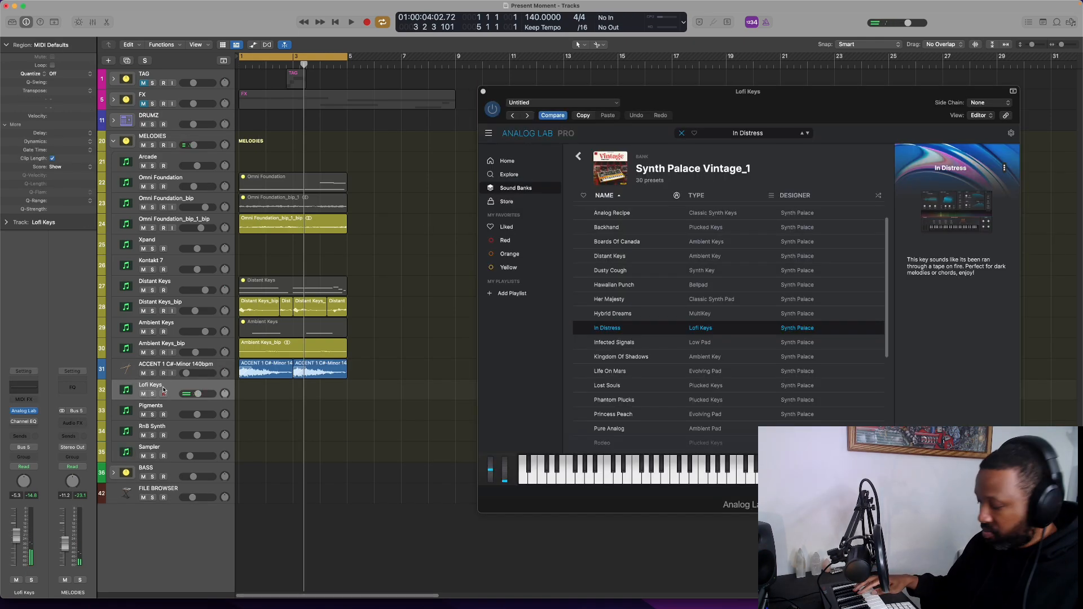
pyautogui.press('r')
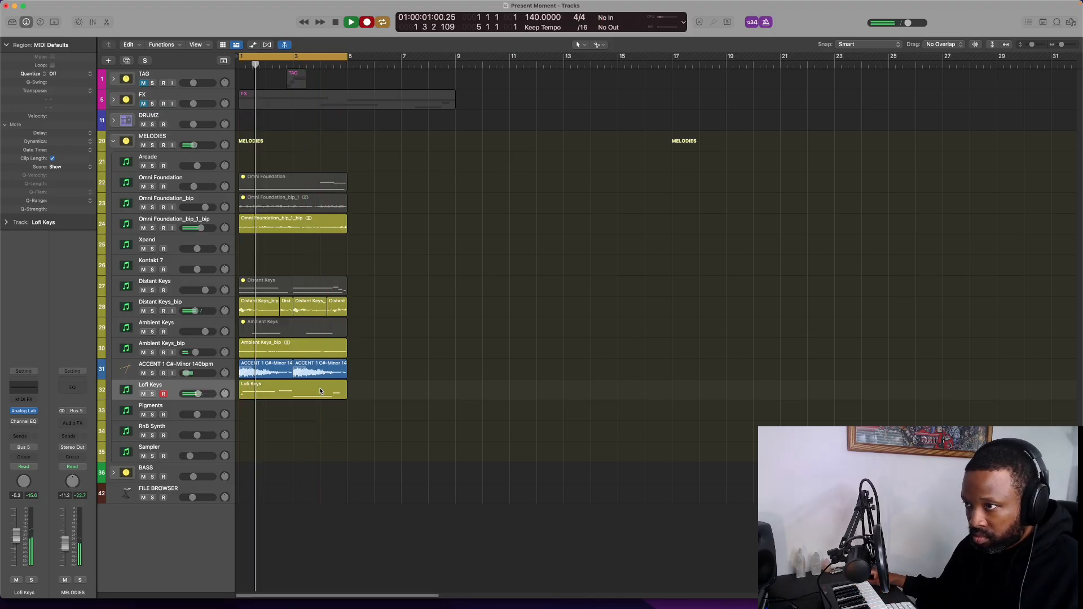
pyautogui.press('space')
# - Solo the Lofi Keys part with Distant Keys_bip and lower the short bar 2 note of its MIDI region to G#4
pyautogui.press('p')
pyautogui.moveTo(229, 457); pyautogui.dragTo(223, 478)
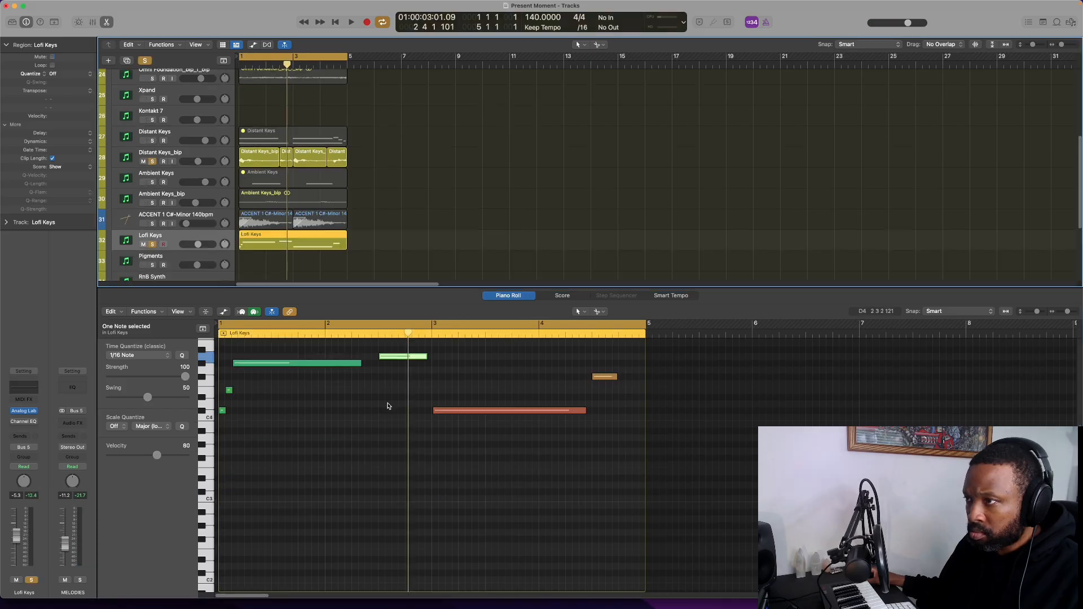
pyautogui.click(392, 372)
pyautogui.moveTo(397, 357); pyautogui.dragTo(393, 365)
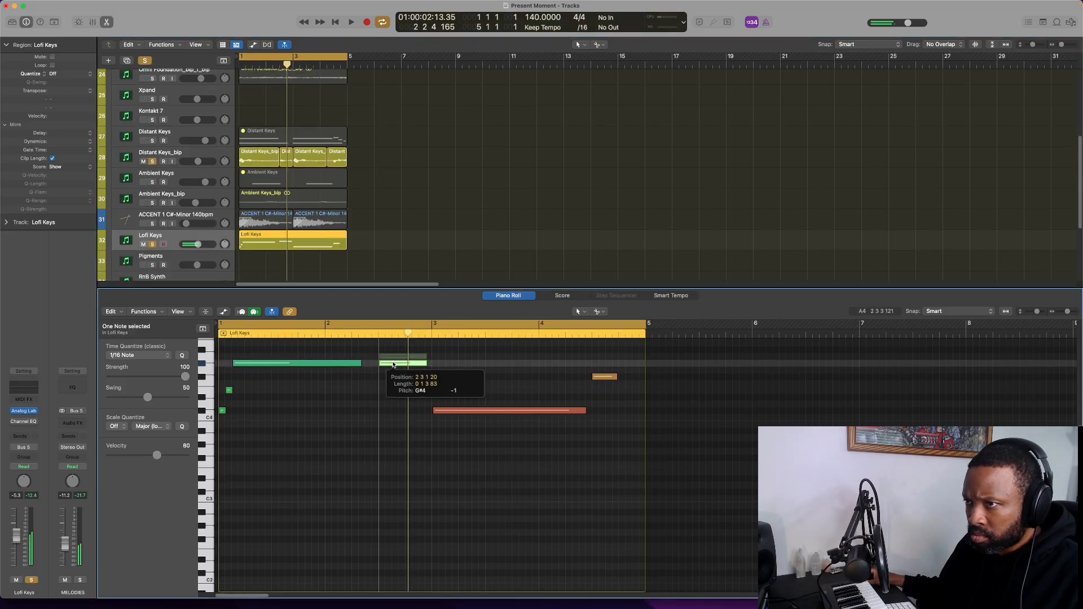
# - Show the Distant Keys notes alongside Lofi Keys, raise the short bar 4 melody note to A4, and play the result
pyautogui.keyDown('shift'); pyautogui.click(309, 136); pyautogui.keyUp('shift')
pyautogui.moveTo(603, 418); pyautogui.dragTo(604, 406)
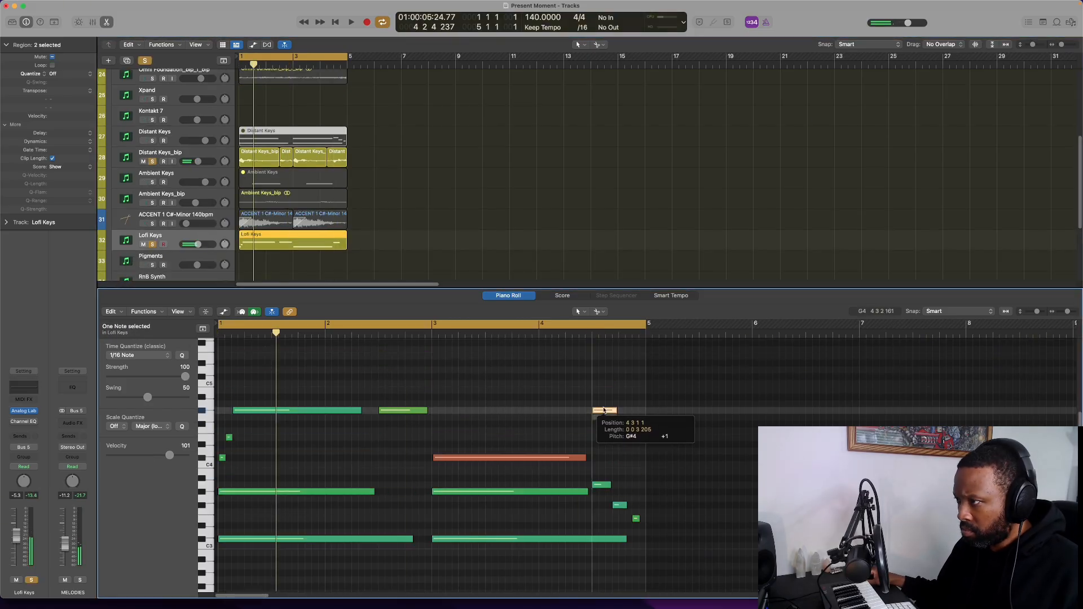
pyautogui.press('space')
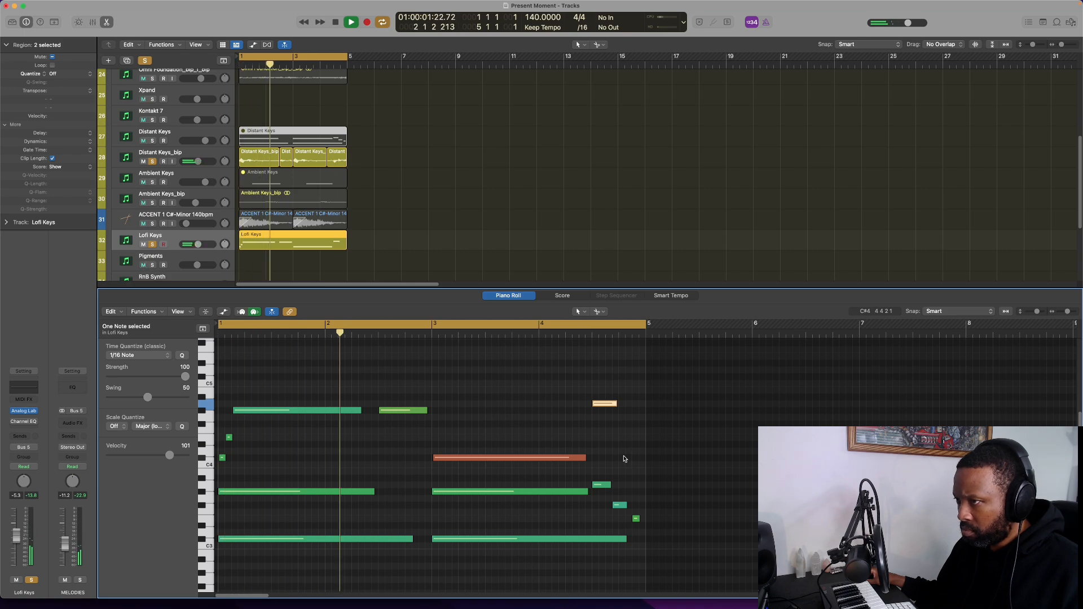
pyautogui.press('space')
pyautogui.press('e')
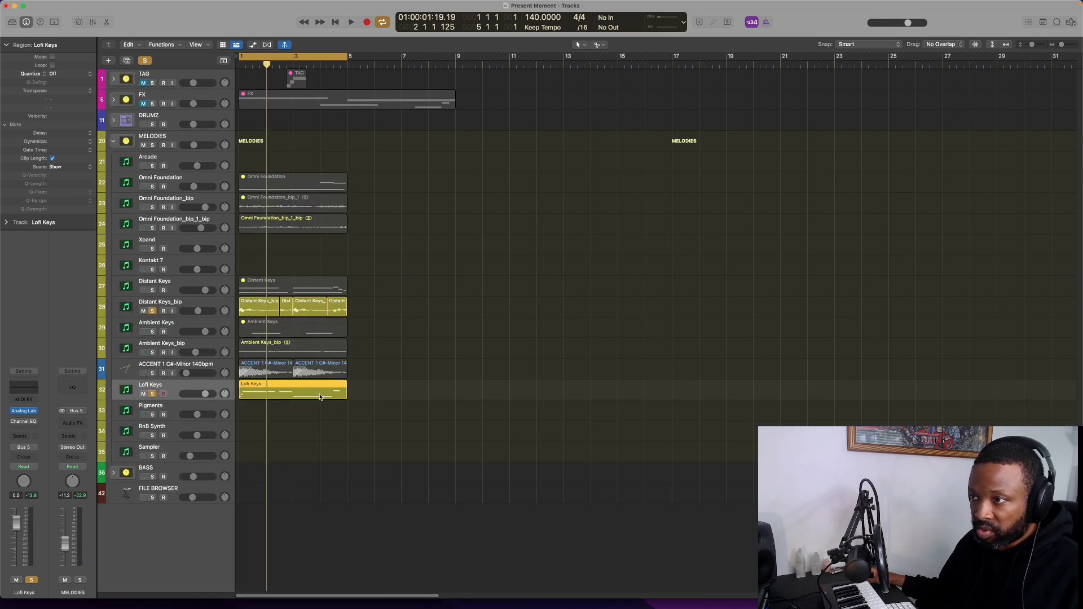
# - Bounce the Lofi Keys region in place and add a Channel EQ with a raised low cut to the bounced track during playback
pyautogui.rightClick(285, 394)
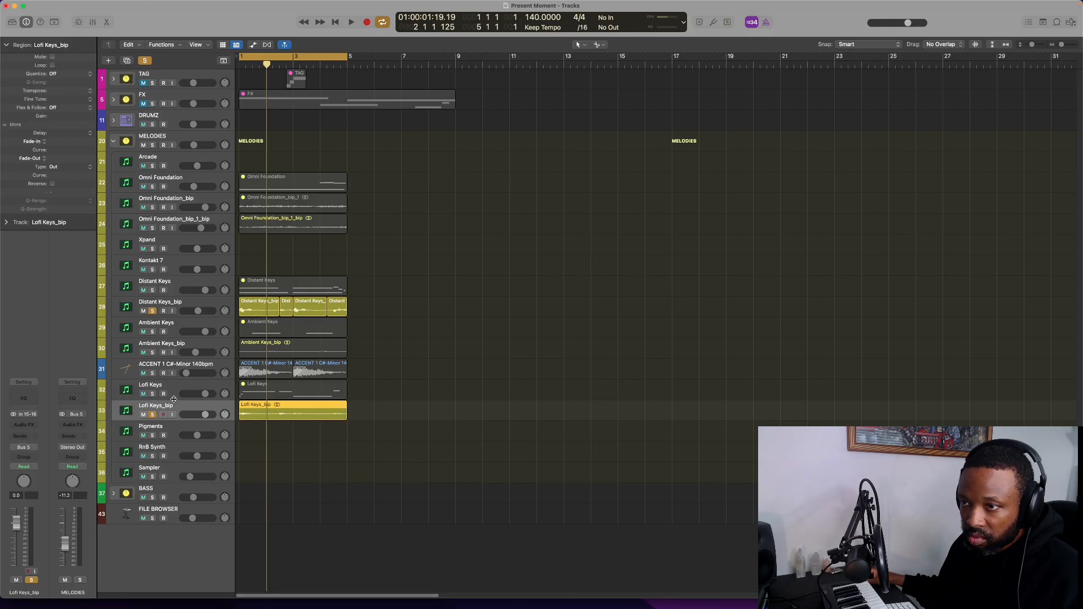
pyautogui.click(27, 397)
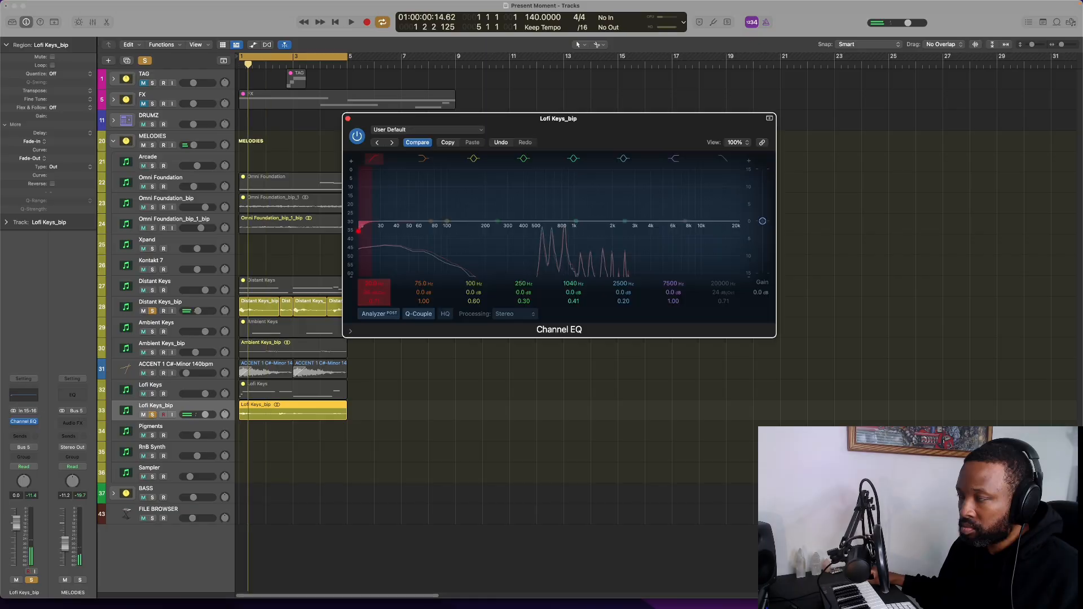
pyautogui.moveTo(374, 284); pyautogui.dragTo(374, 228)
pyautogui.press('space')
pyautogui.moveTo(374, 294); pyautogui.dragTo(374, 280)
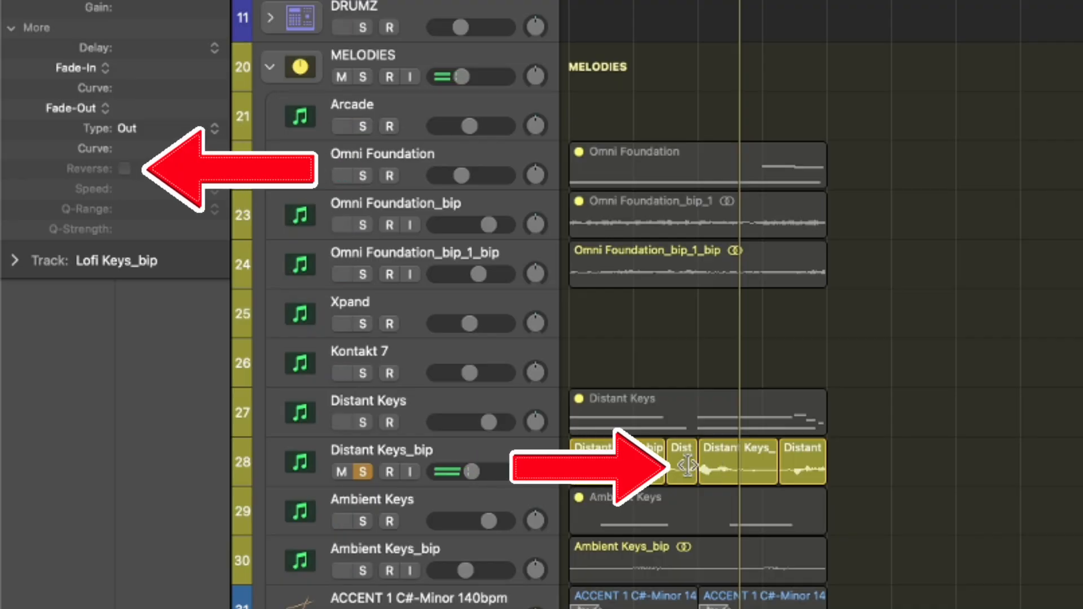
# - Reverse the short second chop on the Distant Keys_bip track and play it back with Lofi Keys_bip
pyautogui.click(682, 466)
pyautogui.click(123, 169)
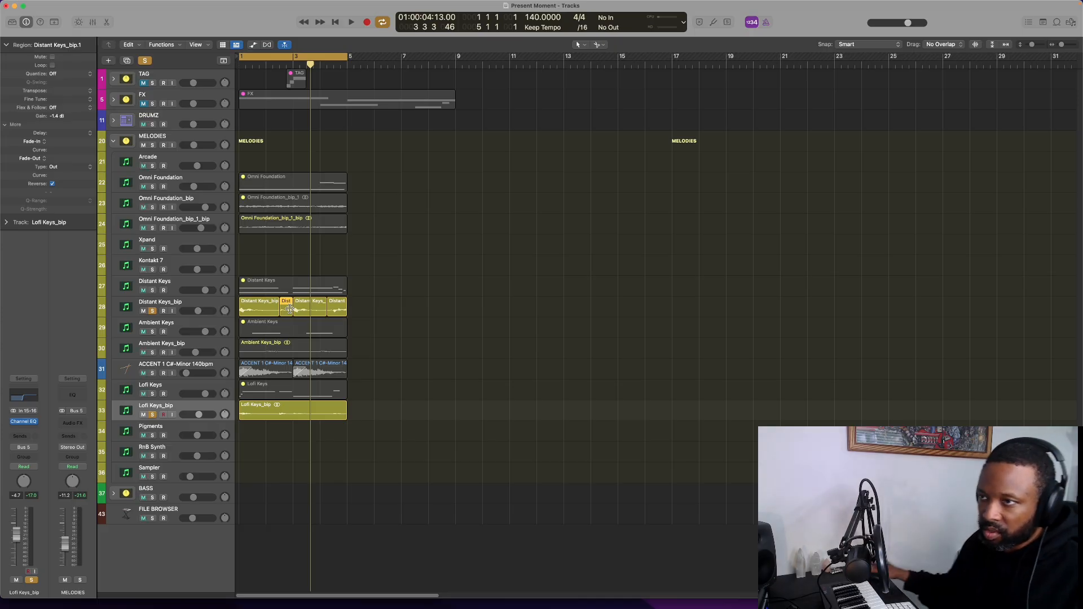
pyautogui.press('space')
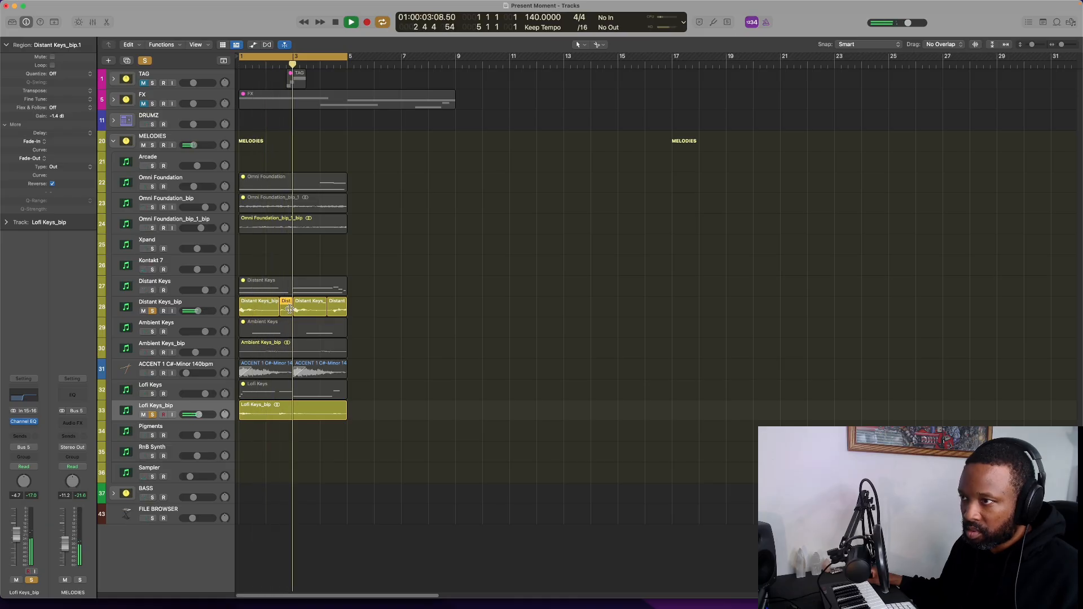
pyautogui.click(368, 308)
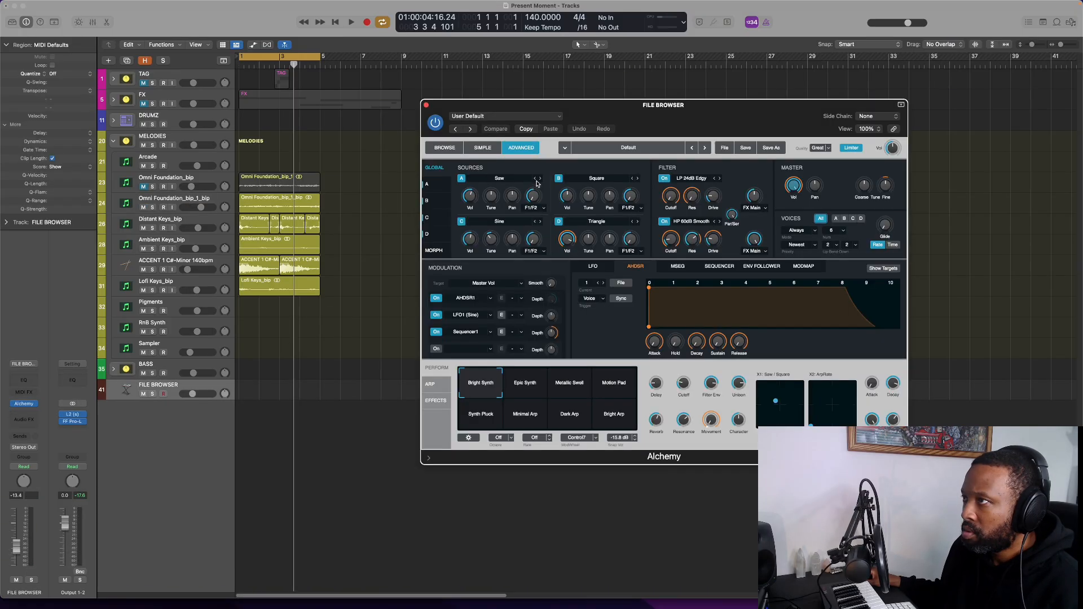
# - Browse audio through Alchemy's Import Audio for source A and place the Crumar Composer Ambience Phrase #2 sample on a new track at bar 1
pyautogui.click(519, 178)
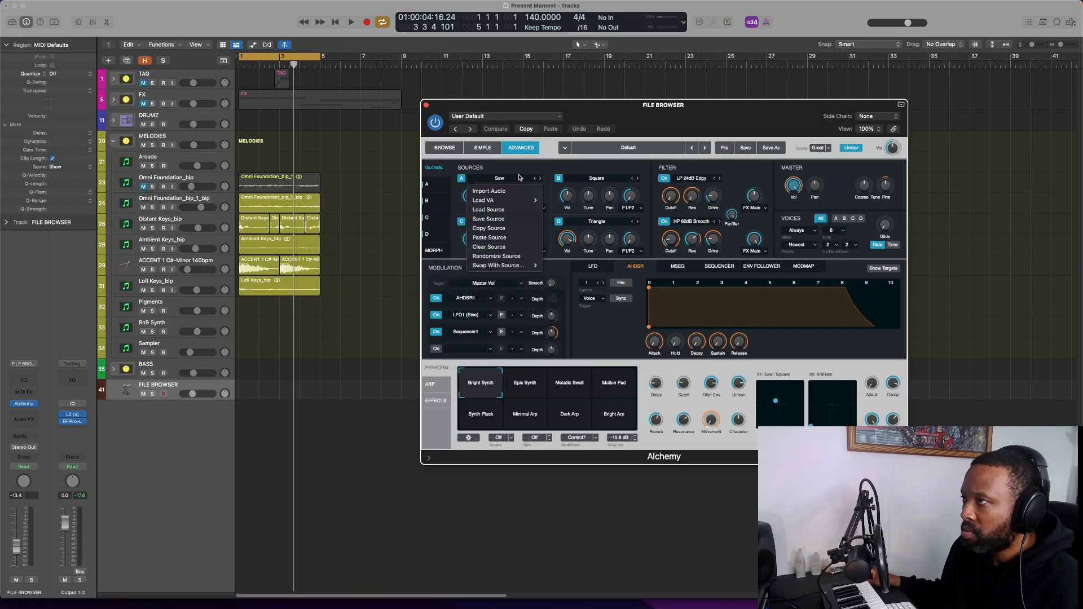
pyautogui.click(508, 192)
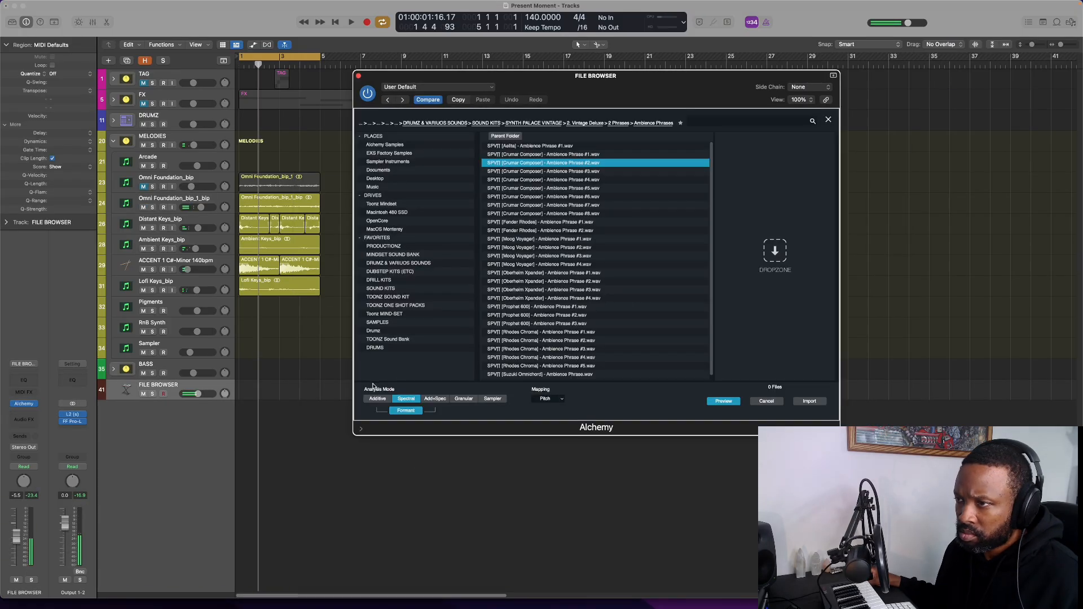
pyautogui.moveTo(373, 387); pyautogui.dragTo(243, 438)
pyautogui.moveTo(409, 84); pyautogui.dragTo(598, 163)
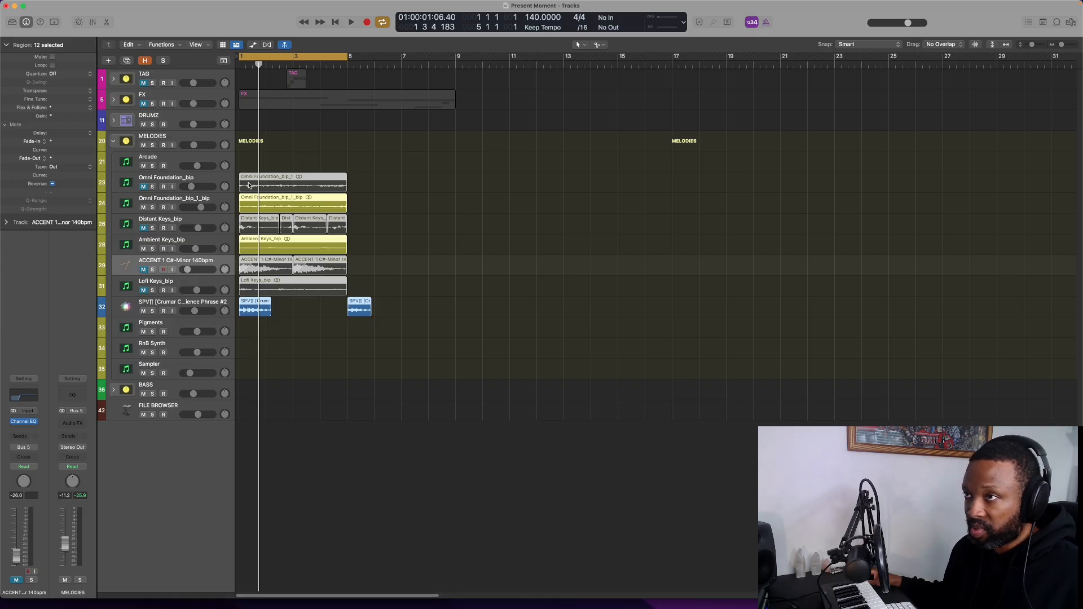
# - Copy all the melody regions to bar 14 and play the original loop
pyautogui.moveTo(248, 186); pyautogui.dragTo(601, 187)
pyautogui.click(287, 160)
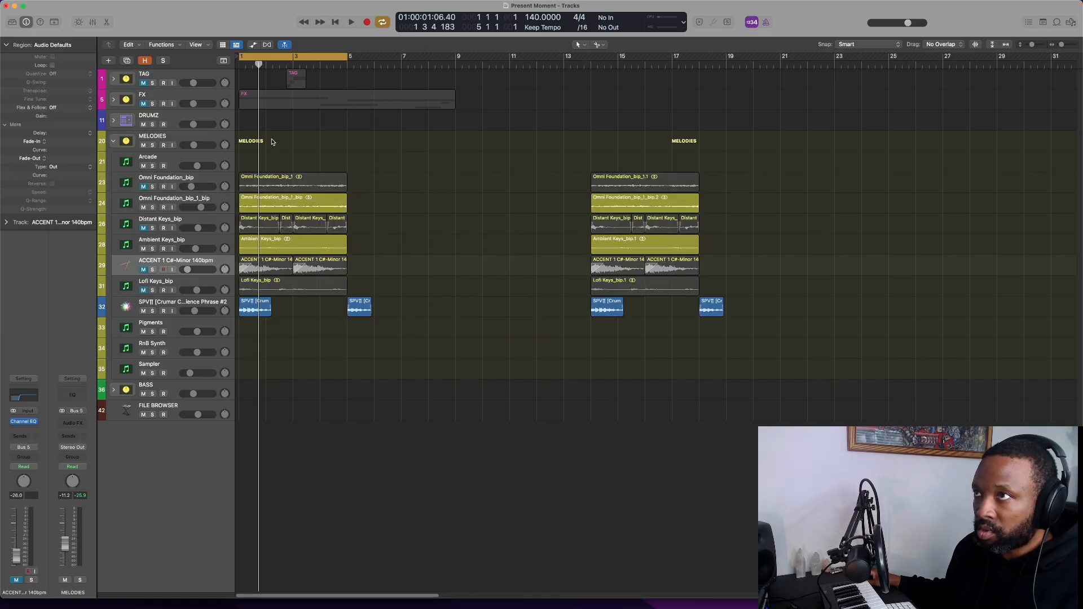
pyautogui.press('space')
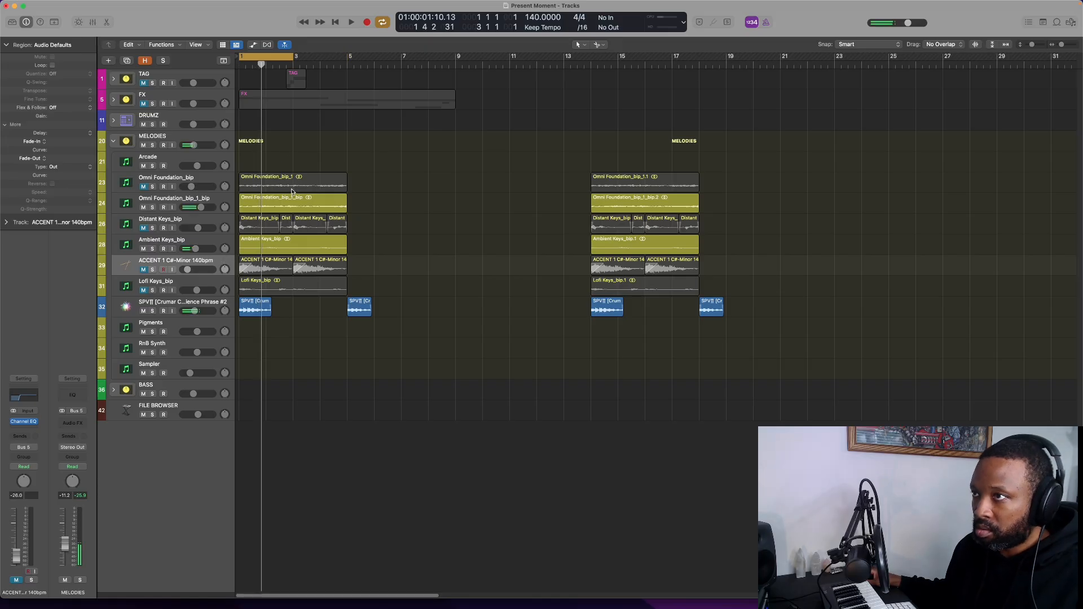
# - Split the original melody regions at bar 3, move the second half to bar 7, and repeat the first half twice to fill the gap
pyautogui.moveTo(324, 195); pyautogui.dragTo(440, 195)
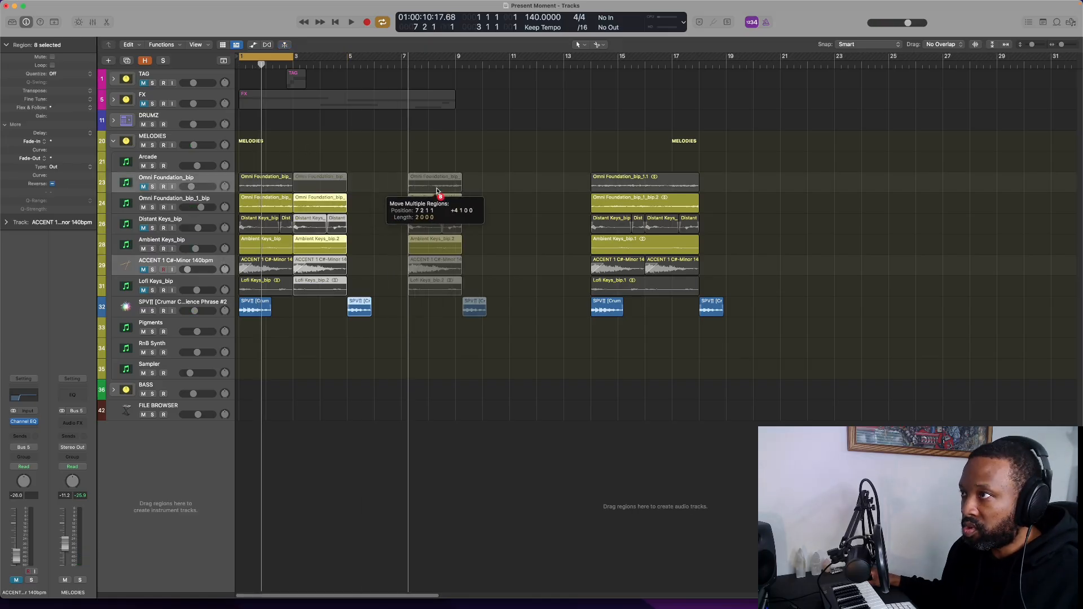
pyautogui.moveTo(440, 195); pyautogui.dragTo(433, 195)
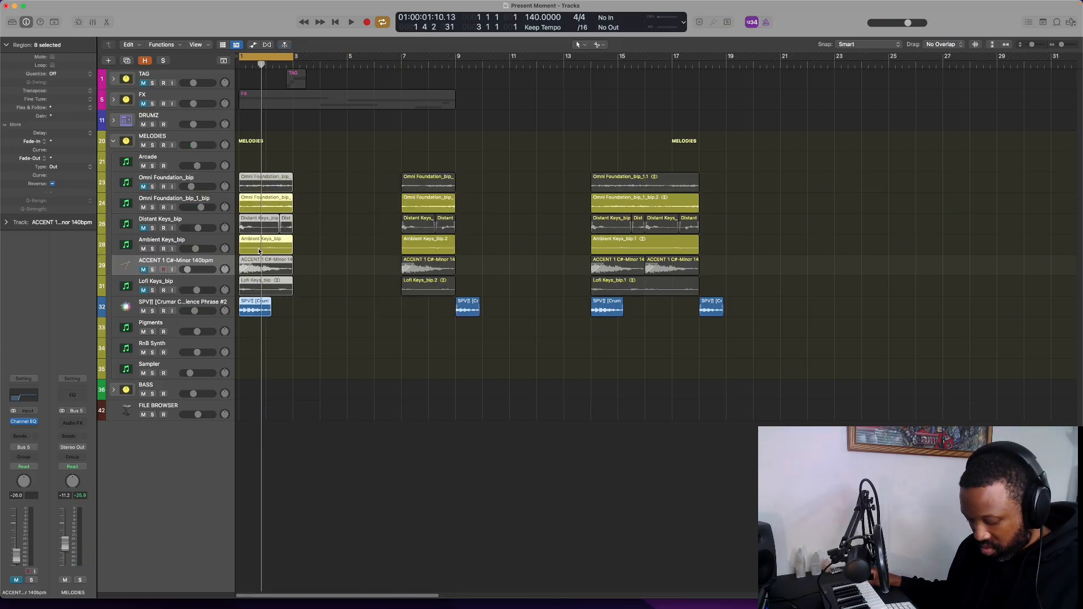
pyautogui.press('super+r')
pyautogui.press('super+r')
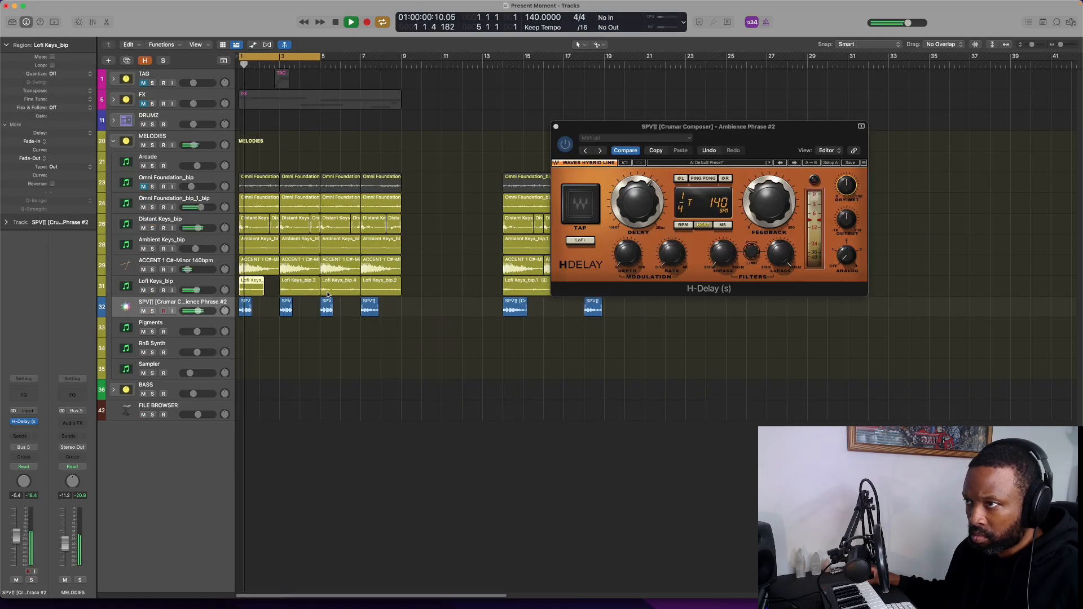
# - Shorten the Lofi Keys_bip region that starts at bar 5 and extend the cycle range to bar 7
pyautogui.moveTo(345, 291); pyautogui.dragTo(345, 289)
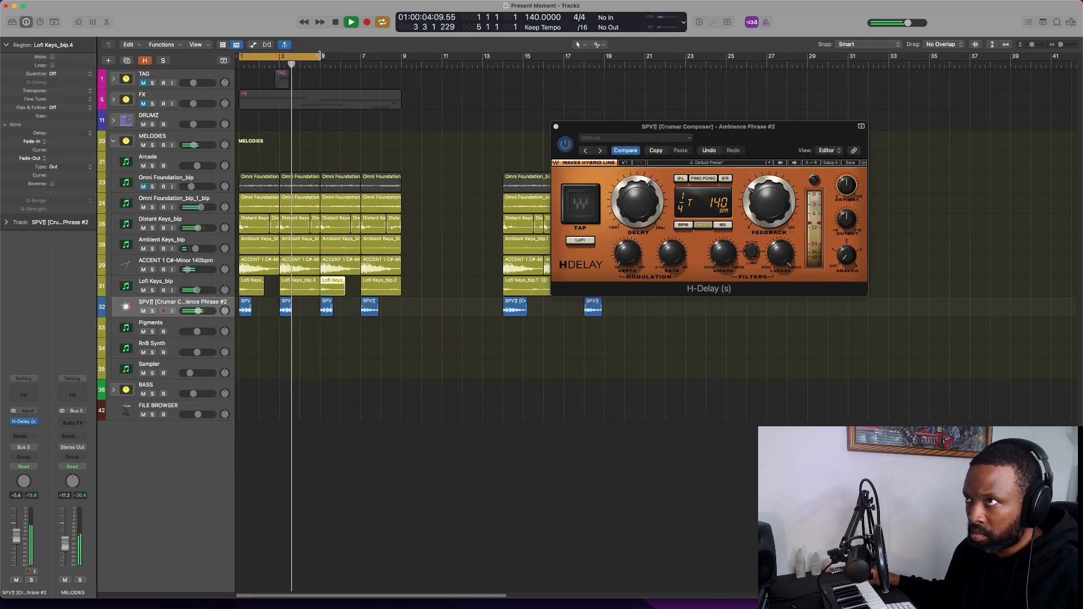
pyautogui.moveTo(322, 61); pyautogui.dragTo(360, 69)
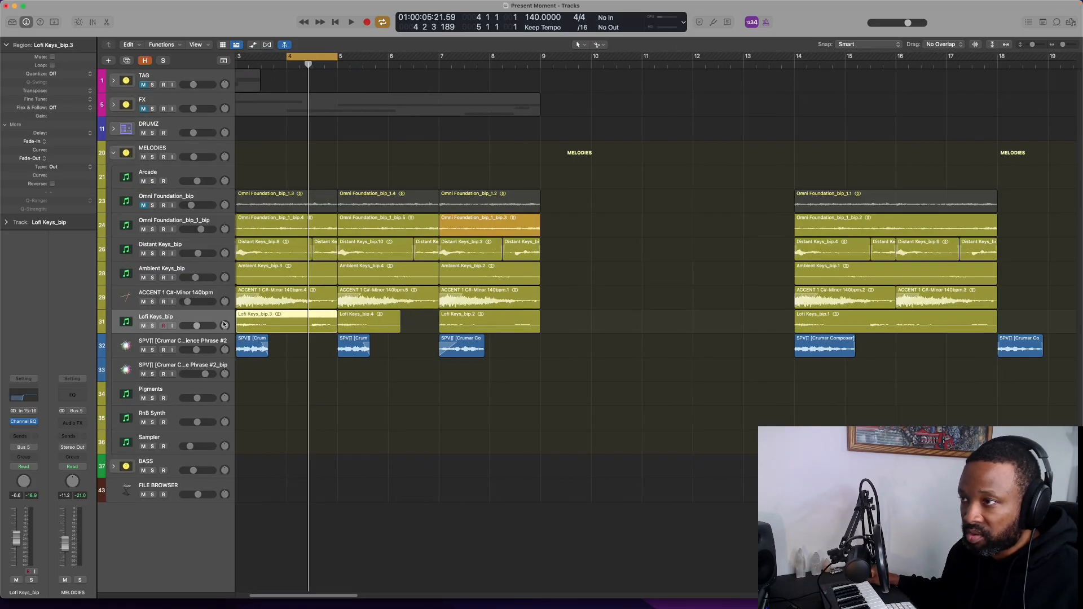
# - Cut the Lofi Keys_bip.3 region midway through bar 4, transpose its end slice by 5, and play it back
pyautogui.click(309, 327)
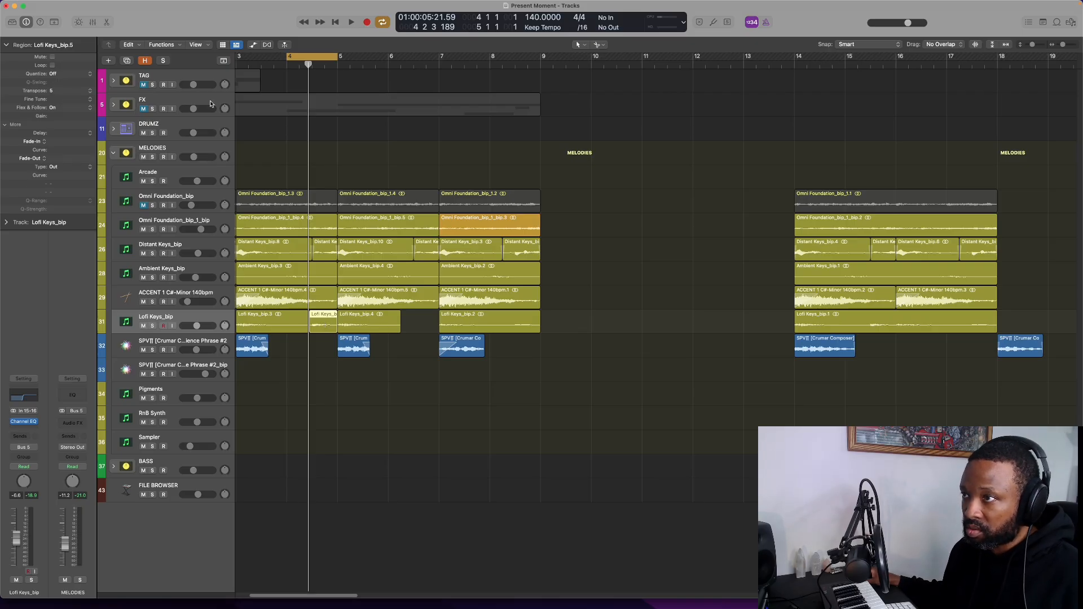
pyautogui.press('space')
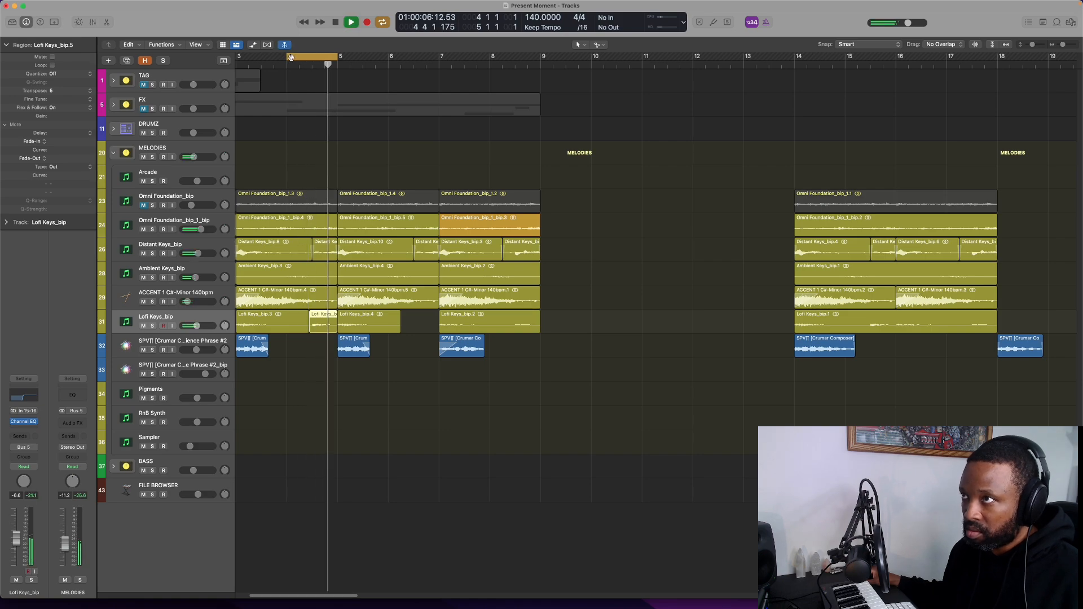
pyautogui.moveTo(289, 57); pyautogui.dragTo(389, 91)
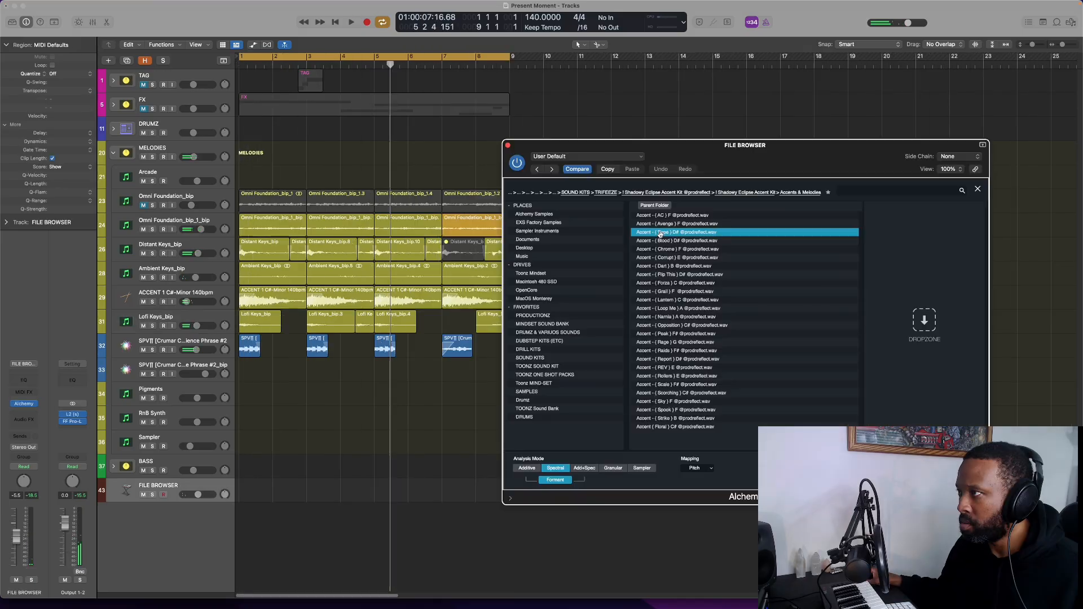
# - Place the Accent - { Bape } D# sample at bar 3 on a new track below the ambience phrase and shorten its copy at bar 7
pyautogui.moveTo(409, 389); pyautogui.dragTo(308, 512)
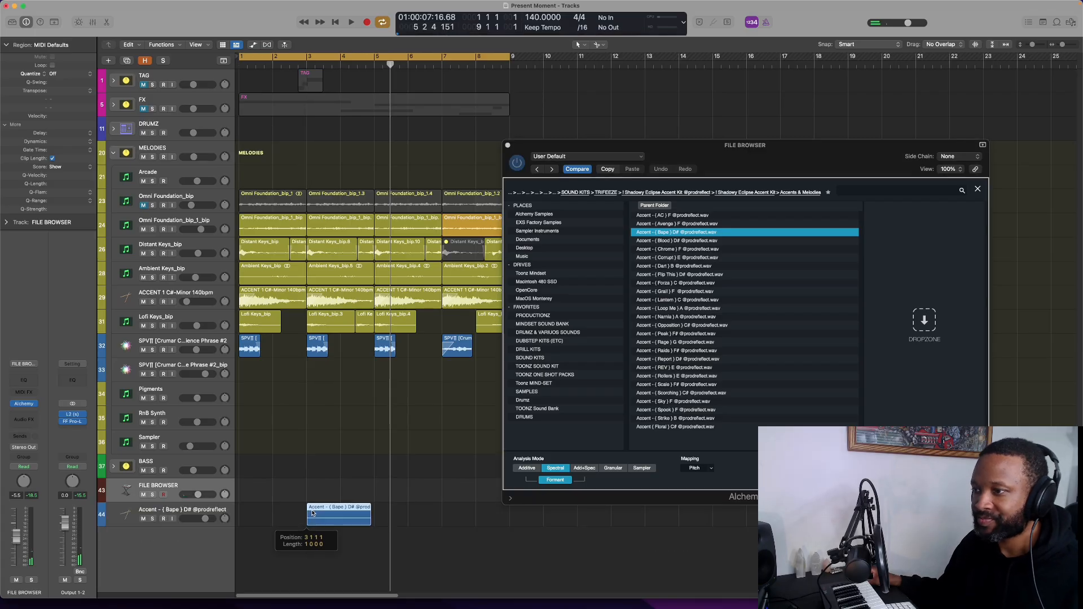
pyautogui.moveTo(164, 515); pyautogui.dragTo(168, 370)
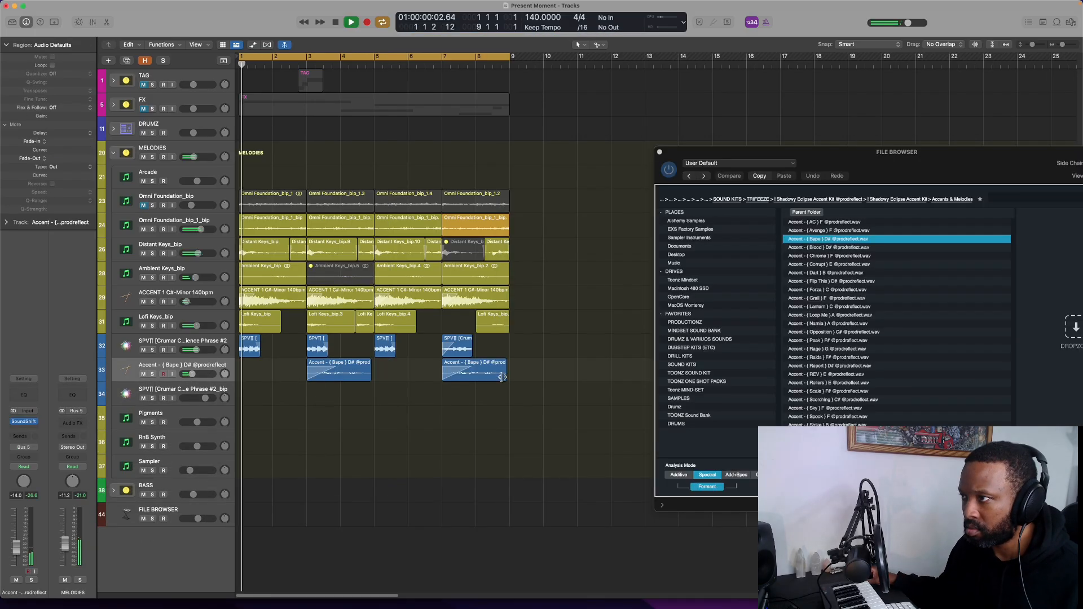
pyautogui.moveTo(503, 376); pyautogui.dragTo(479, 362)
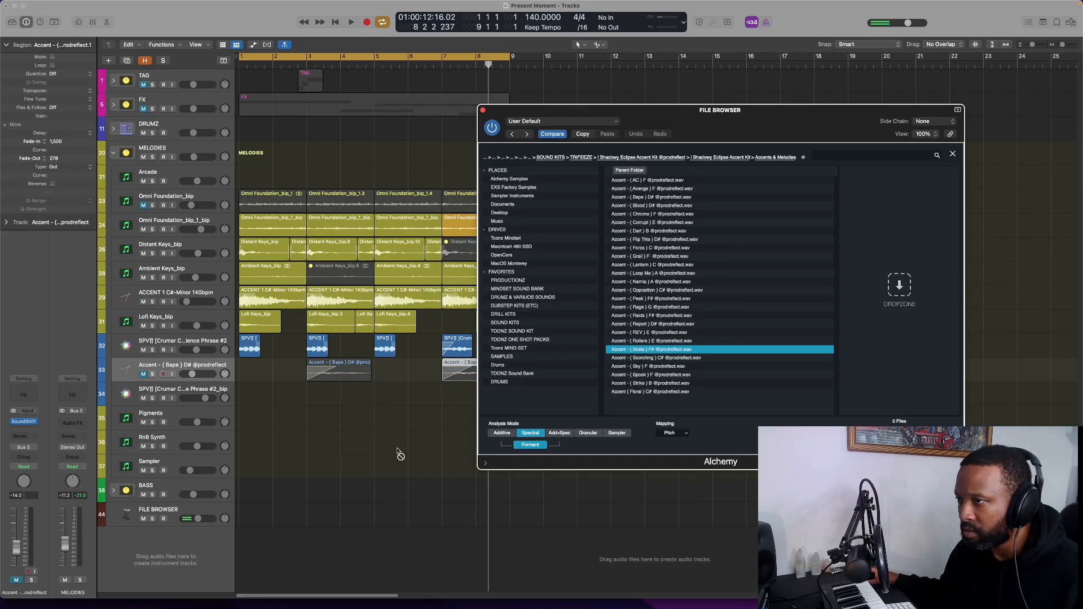
# - Place the Accent - { Scale } F# sample at bar 3 on a new track below the Bape accent and play the arrangement
pyautogui.moveTo(397, 454); pyautogui.dragTo(309, 532)
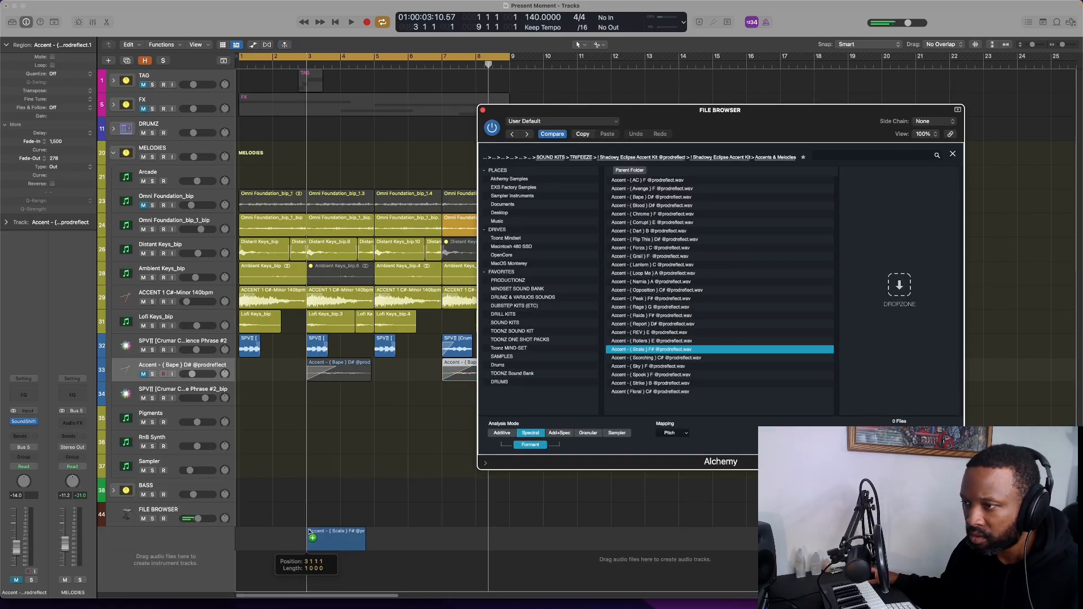
pyautogui.moveTo(310, 532); pyautogui.dragTo(310, 532)
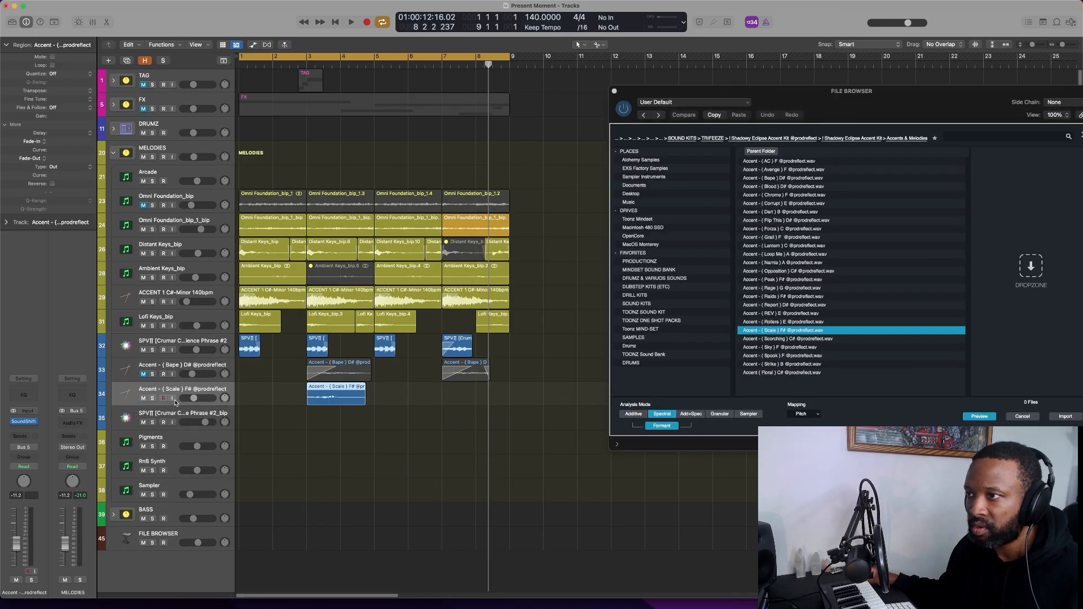
pyautogui.moveTo(510, 56); pyautogui.dragTo(509, 112)
pyautogui.press('space')
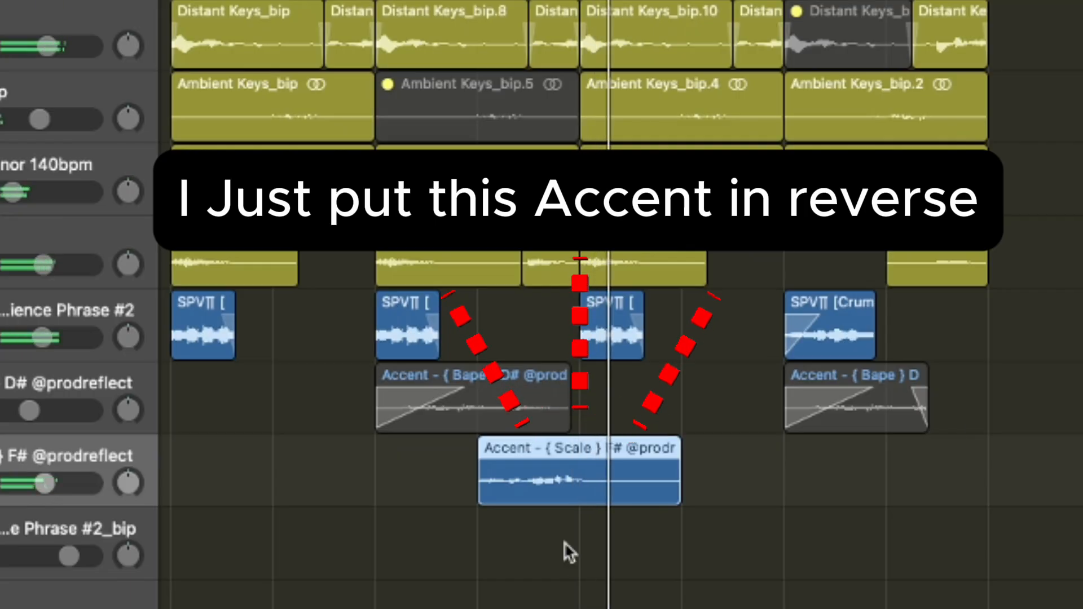
# - Stop playback and add an H-Delay with a 1/2 delay time to the Accent - { Scale } F# track
pyautogui.press('space')
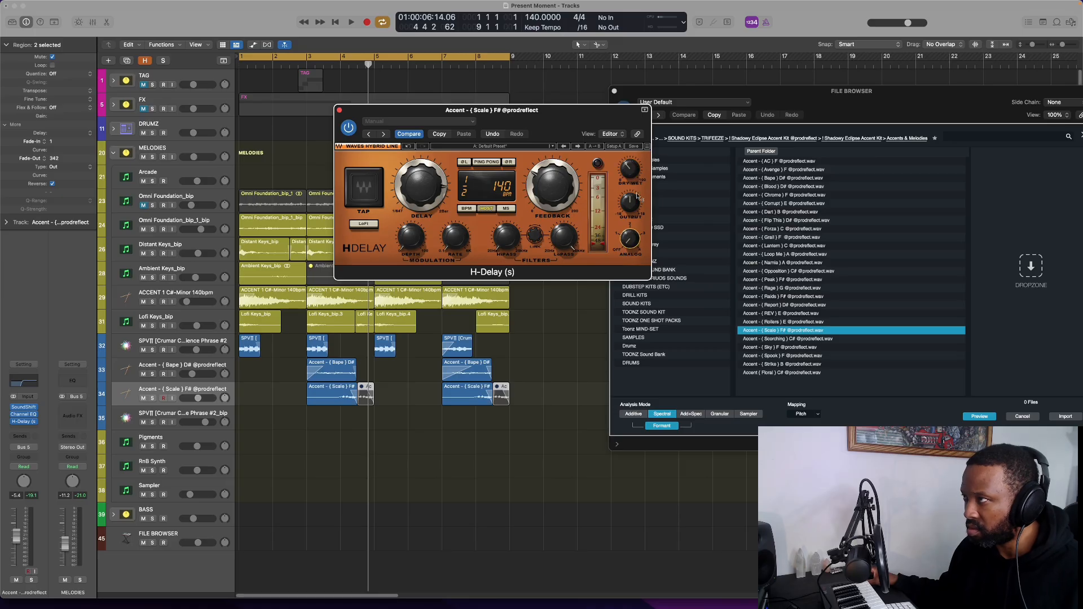
pyautogui.moveTo(591, 133); pyautogui.dragTo(509, 202)
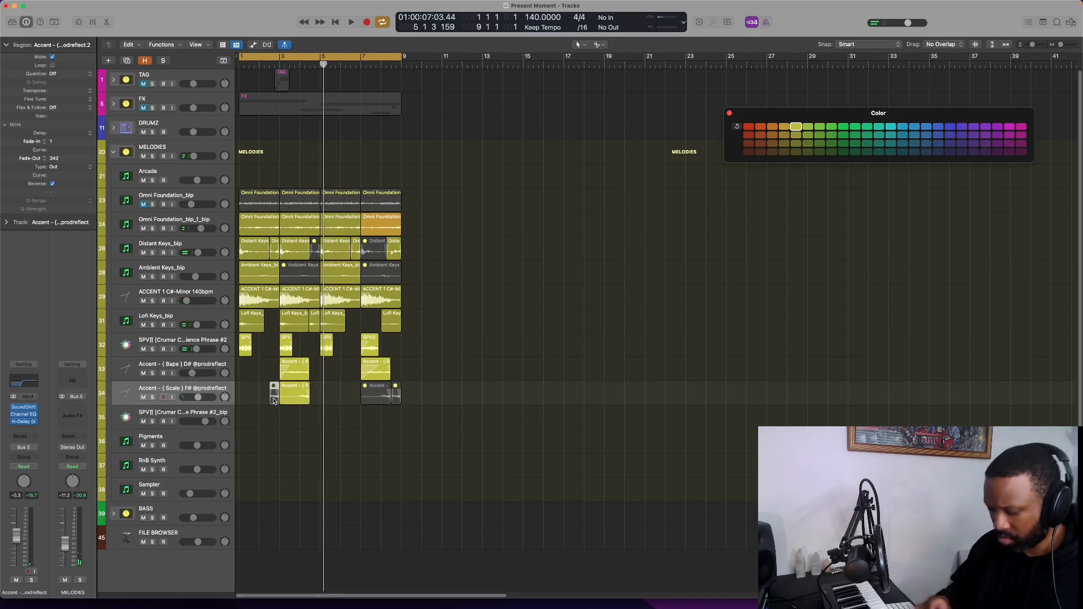
# - Shift the longer Accent - { Scale } F# region to bar 3.5, replace the muted bar 7 regions with copies, and close the colour palette
pyautogui.press('space')
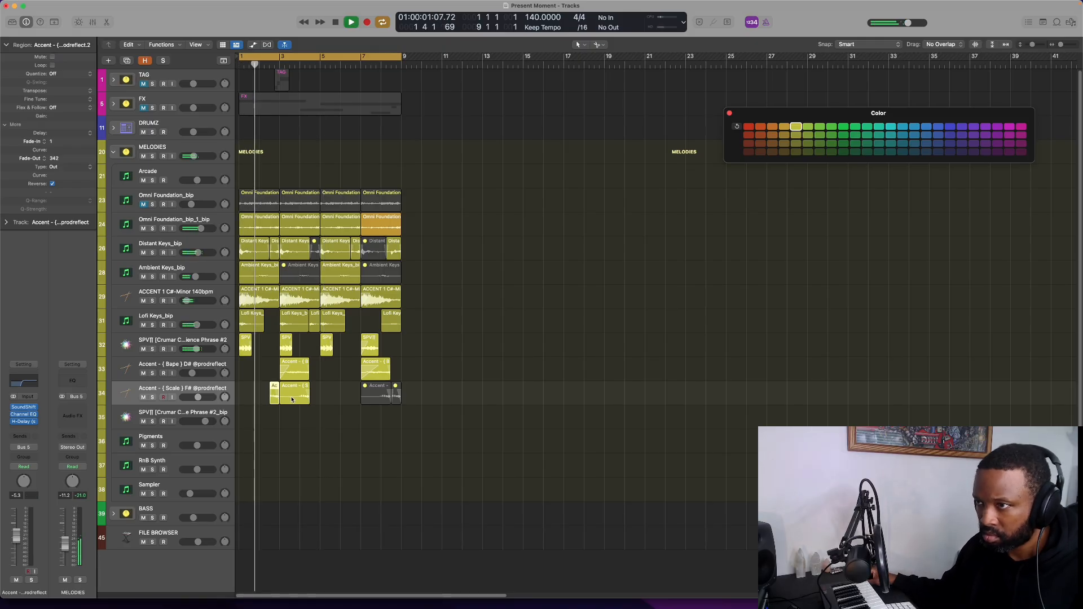
pyautogui.moveTo(285, 396); pyautogui.dragTo(301, 401)
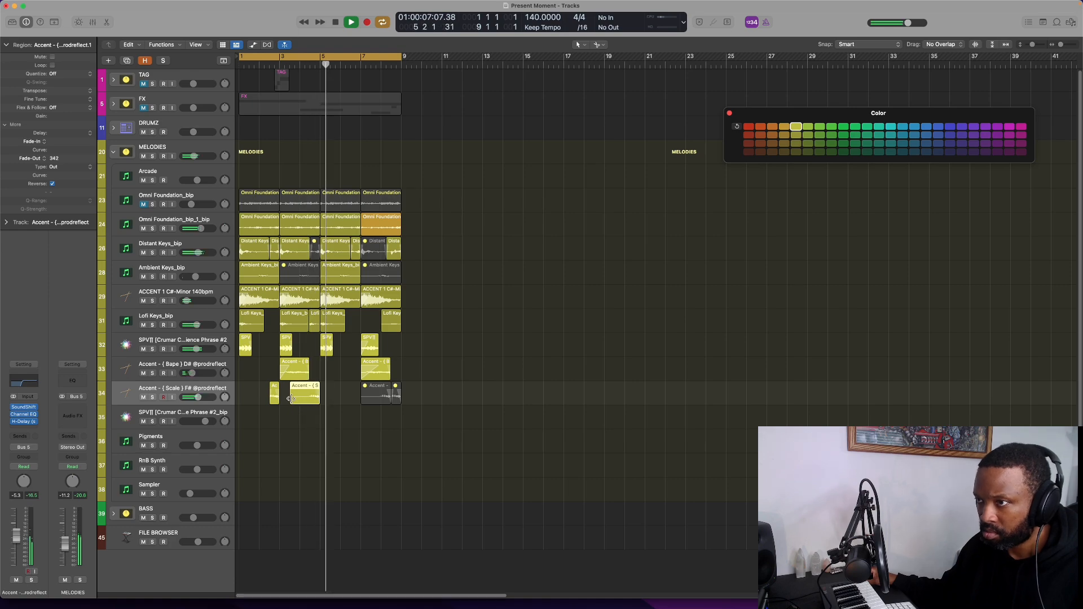
pyautogui.moveTo(291, 401)
pyautogui.mouseDown()
pyautogui.moveTo(307, 401)
pyautogui.moveTo(289, 400)
pyautogui.mouseUp()
pyautogui.press('space')
pyautogui.moveTo(456, 400); pyautogui.dragTo(361, 402)
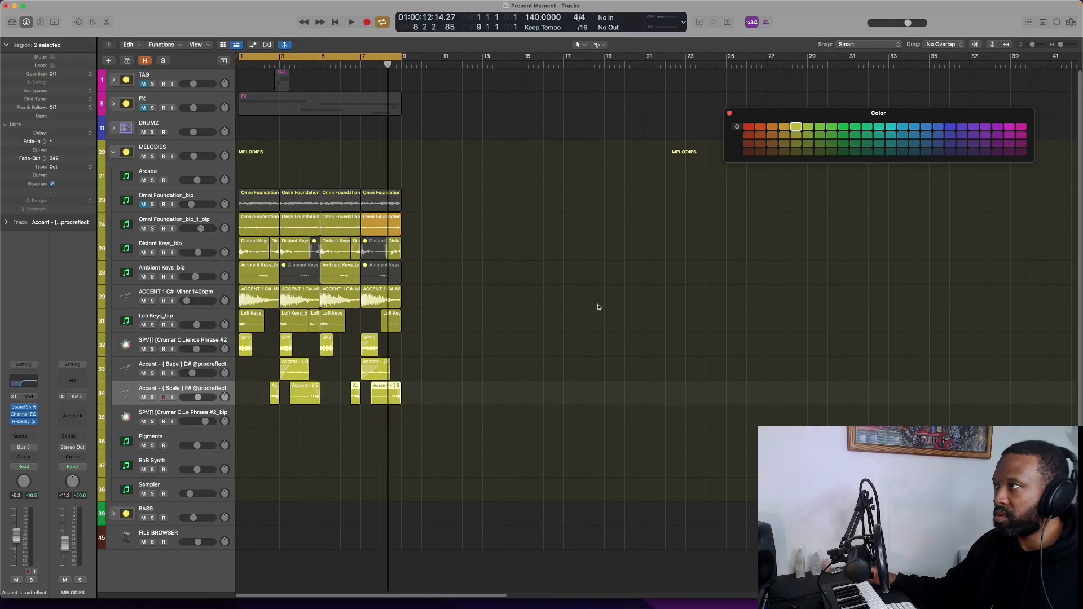
pyautogui.click(730, 112)
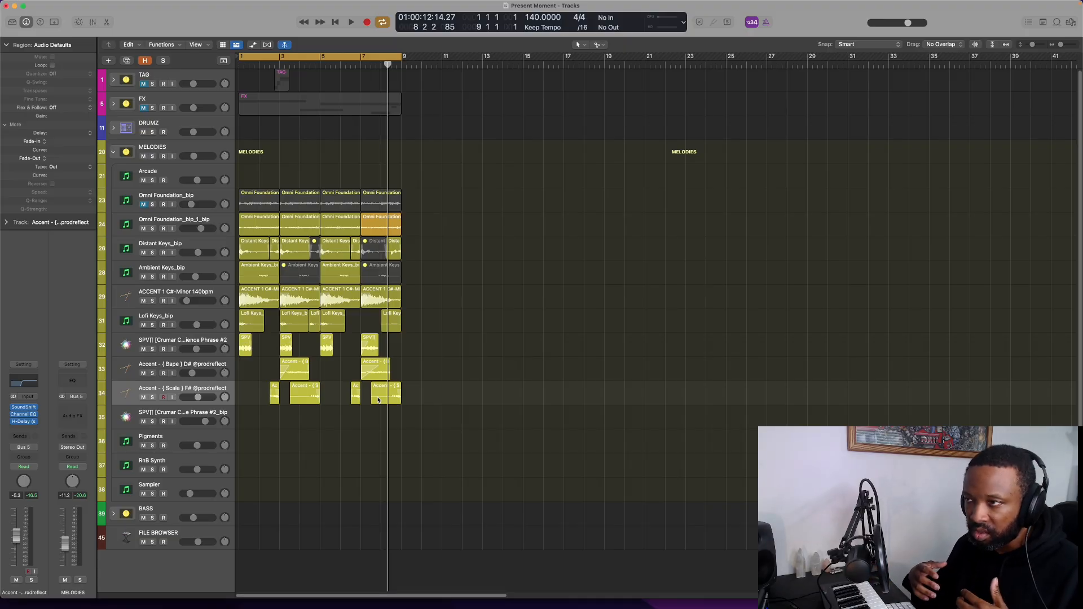
# - Trim the Omni Foundation_bip_1 variation to a half-bar slice at 4 3 1 1, fit it after the bar 3 region, and play back
pyautogui.click(273, 396)
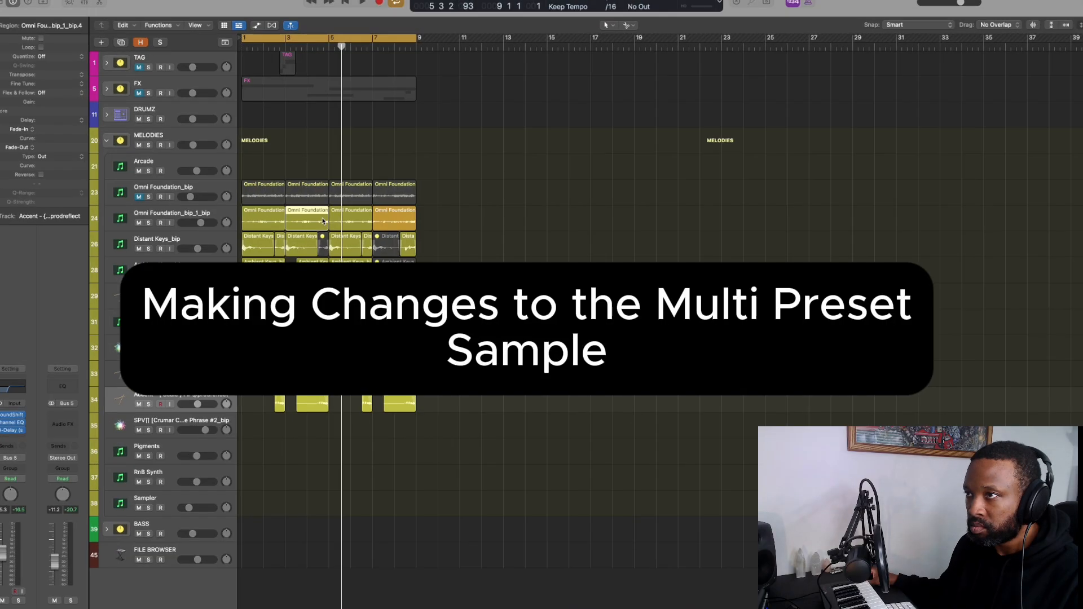
pyautogui.moveTo(280, 232); pyautogui.dragTo(300, 239)
pyautogui.moveTo(400, 170); pyautogui.dragTo(424, 177)
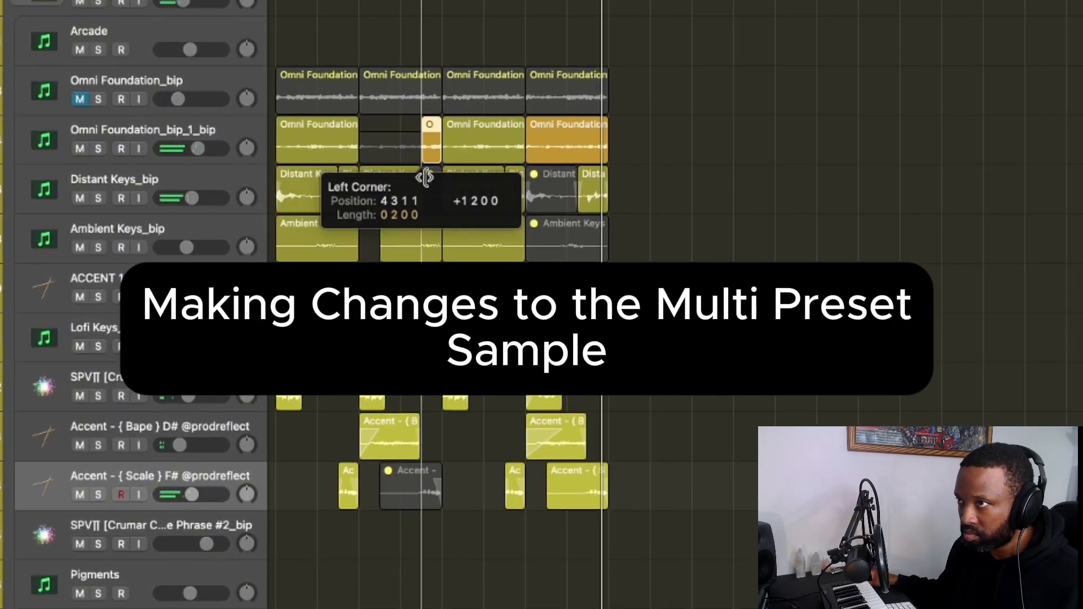
pyautogui.moveTo(352, 149); pyautogui.dragTo(668, 158)
pyautogui.moveTo(639, 138); pyautogui.dragTo(389, 133)
pyautogui.press('space')
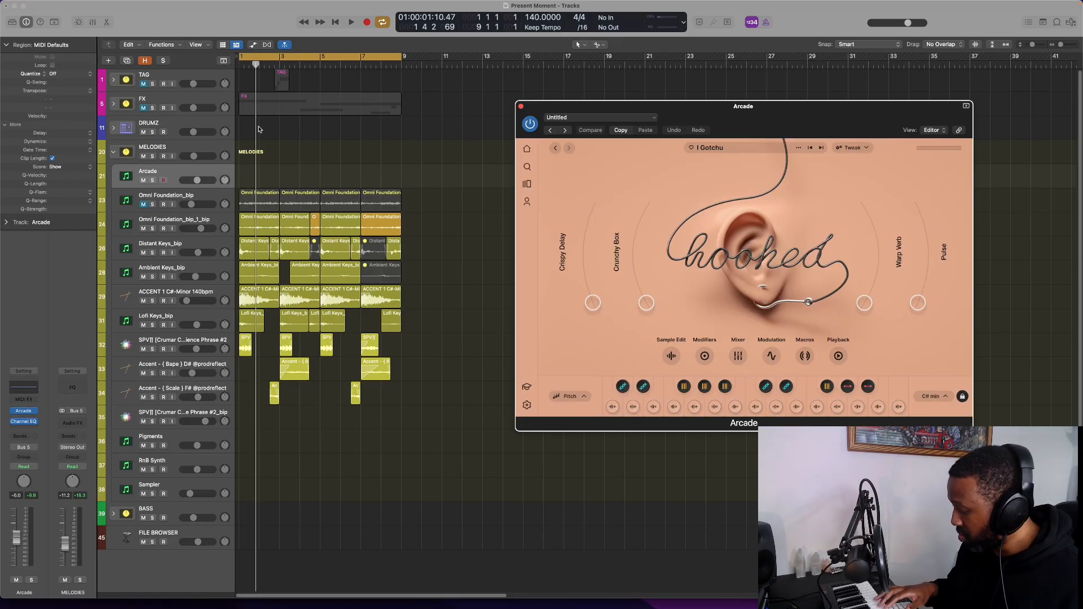
# - Record a vocal part with Arcade's I Gotchu kit and bounce the VOCALS region in place to a new track as VOCALS_bip
pyautogui.press('r')
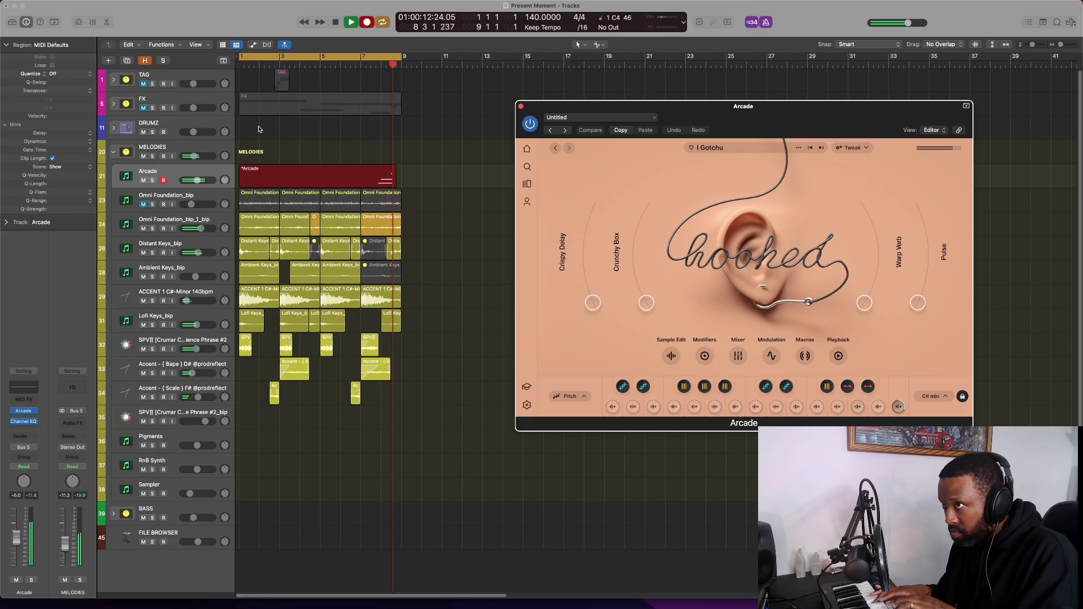
pyautogui.press('space')
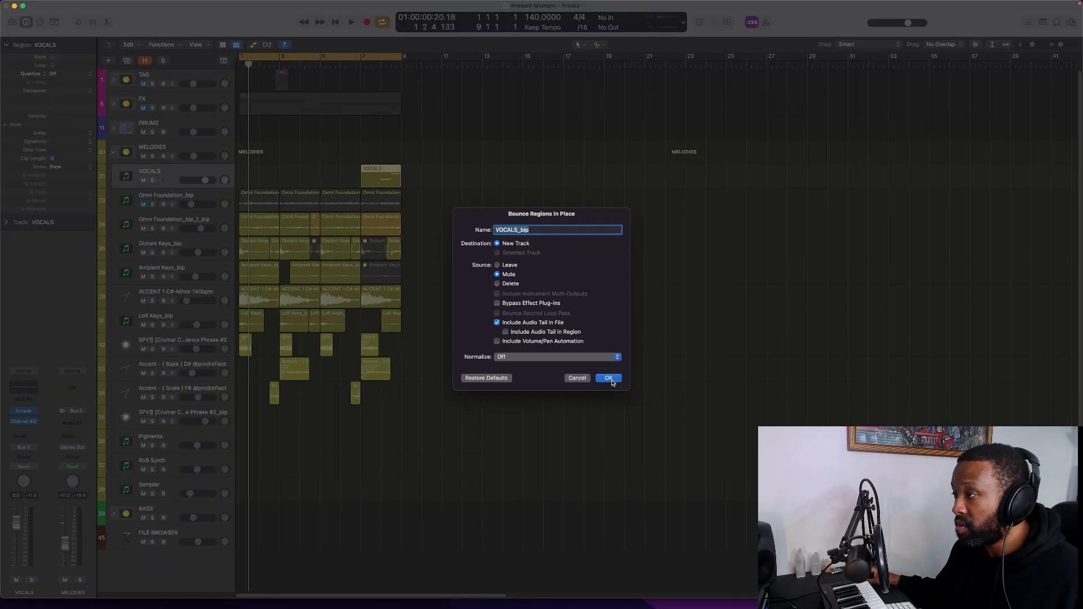
pyautogui.click(610, 379)
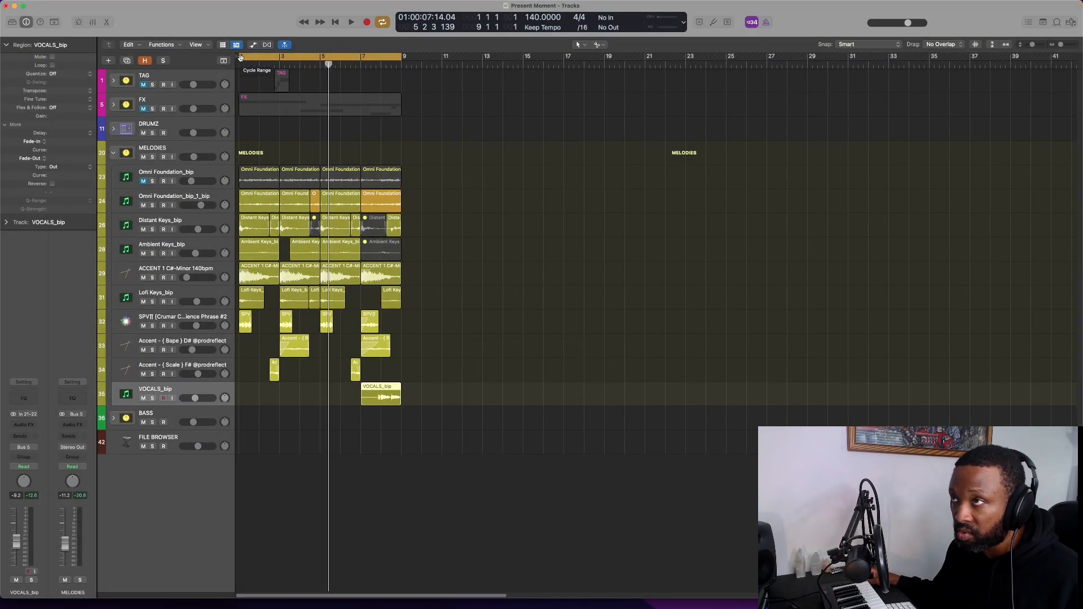
# - Cycle bars 5 to 9 and set a Channel EQ low cut on VOCALS_bip at 458 Hz, 12 dB/oct
pyautogui.moveTo(240, 59); pyautogui.dragTo(239, 59)
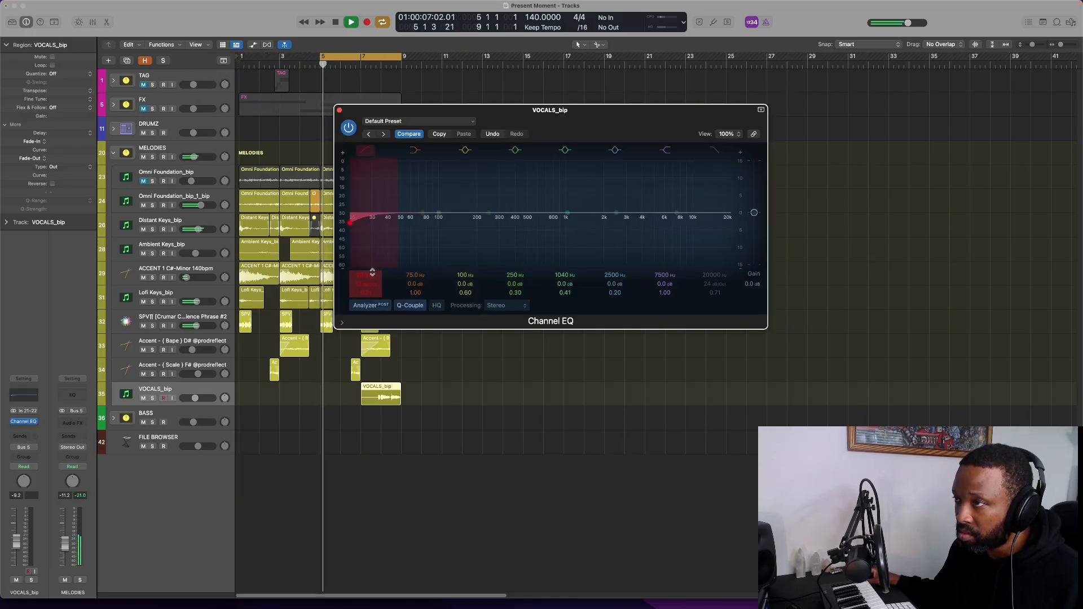
pyautogui.moveTo(372, 274)
pyautogui.mouseDown()
pyautogui.moveTo(372, 232)
pyautogui.moveTo(366, 283)
pyautogui.mouseUp()
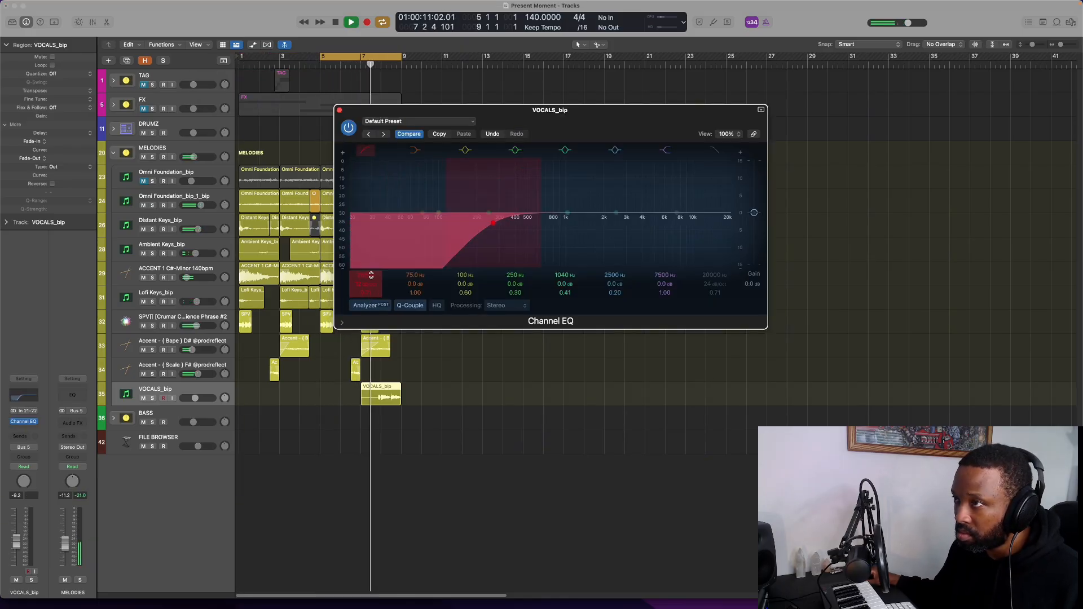
pyautogui.moveTo(380, 279); pyautogui.dragTo(380, 269)
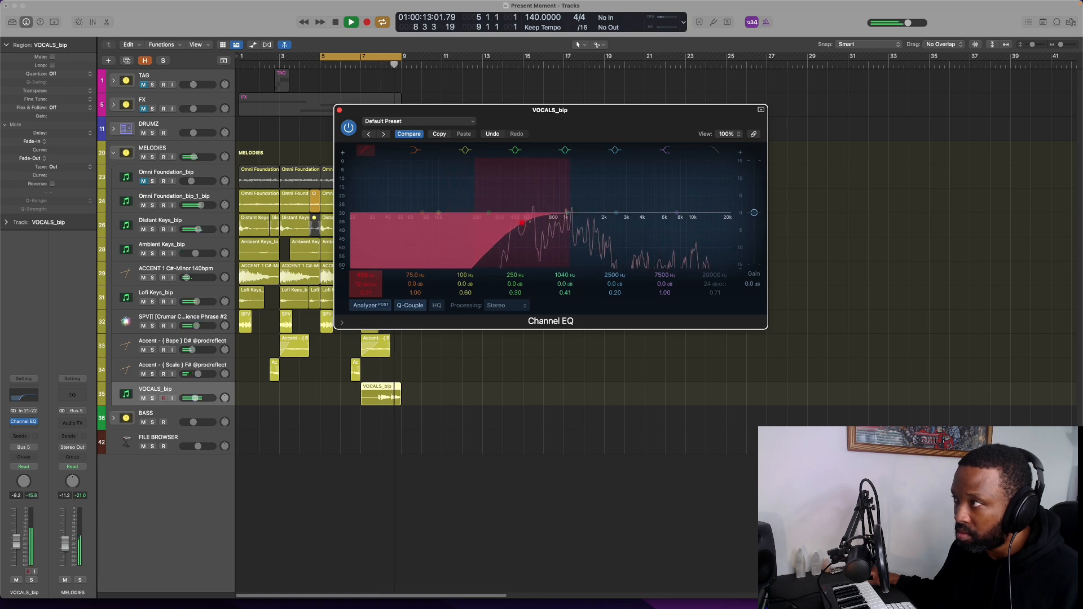
# - Add a stereo ValhallaUberMod to the VOCALS_bip track and adjust its feedback
pyautogui.moveTo(127, 583)
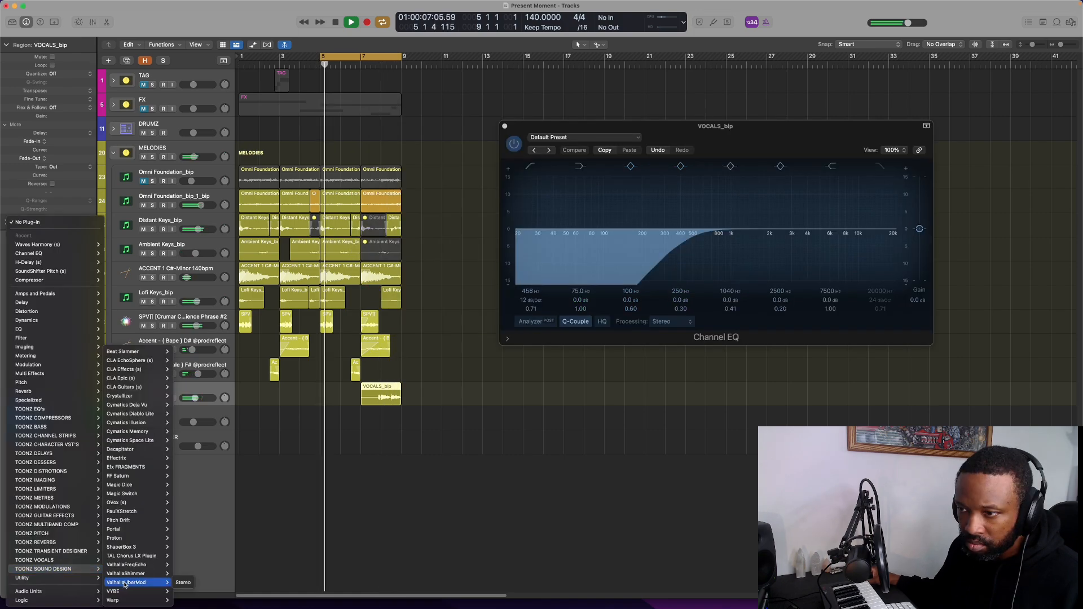
pyautogui.click(185, 583)
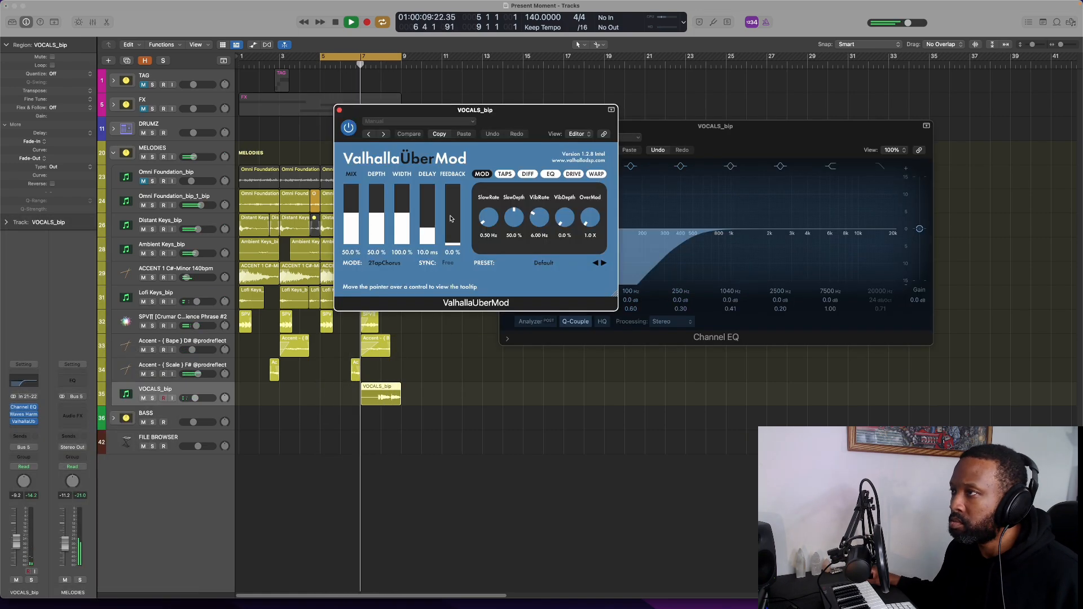
pyautogui.moveTo(456, 244); pyautogui.dragTo(456, 243)
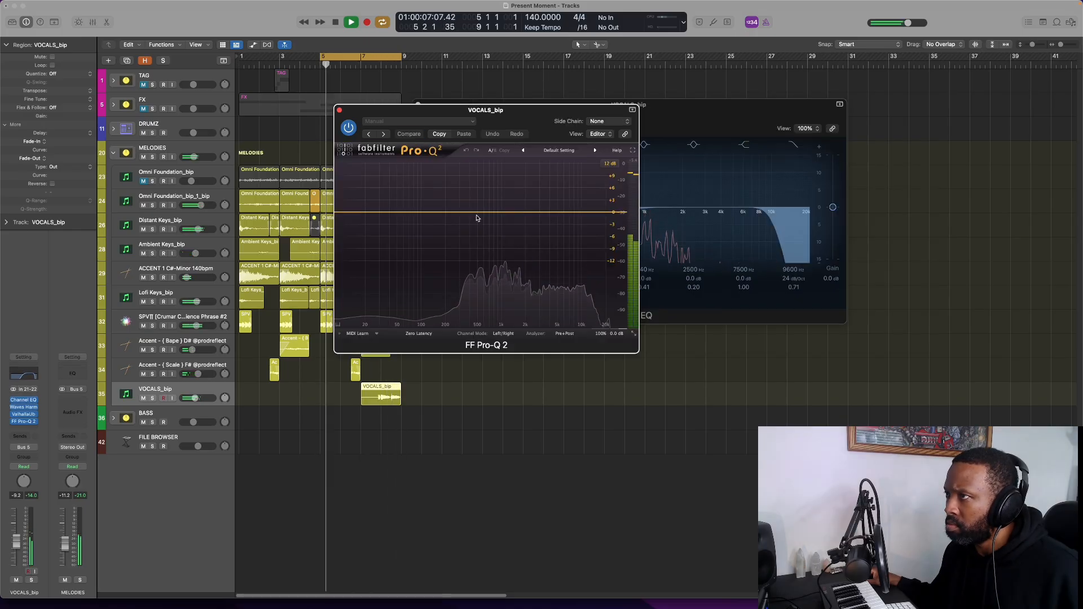
# - Cut two neighbouring low-mid bands on VOCALS_bip with FabFilter Pro-Q 2
pyautogui.click(476, 214)
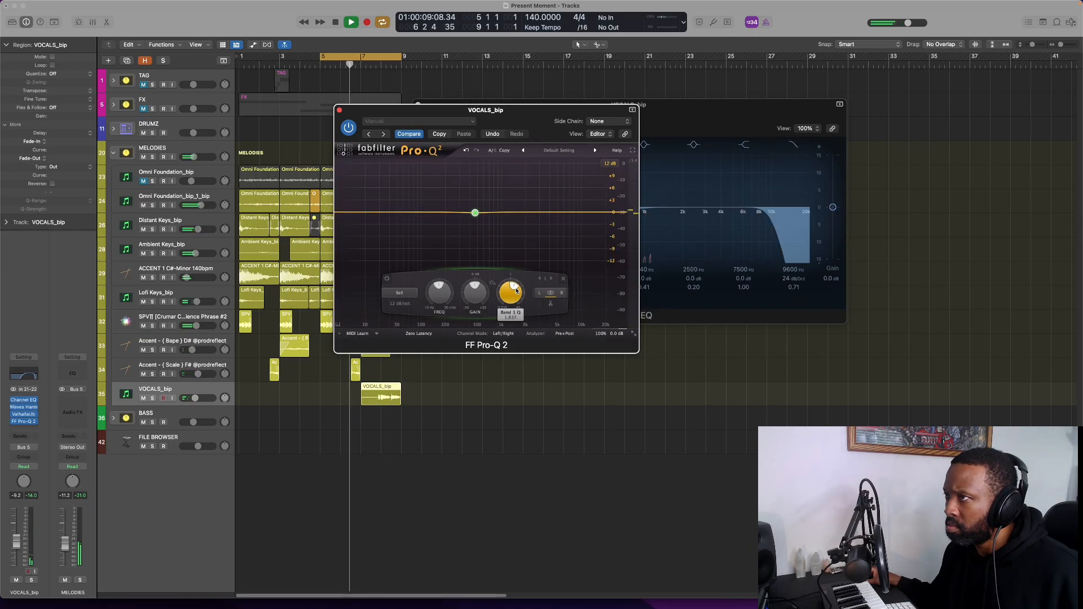
pyautogui.scroll(-5, 475, 290)
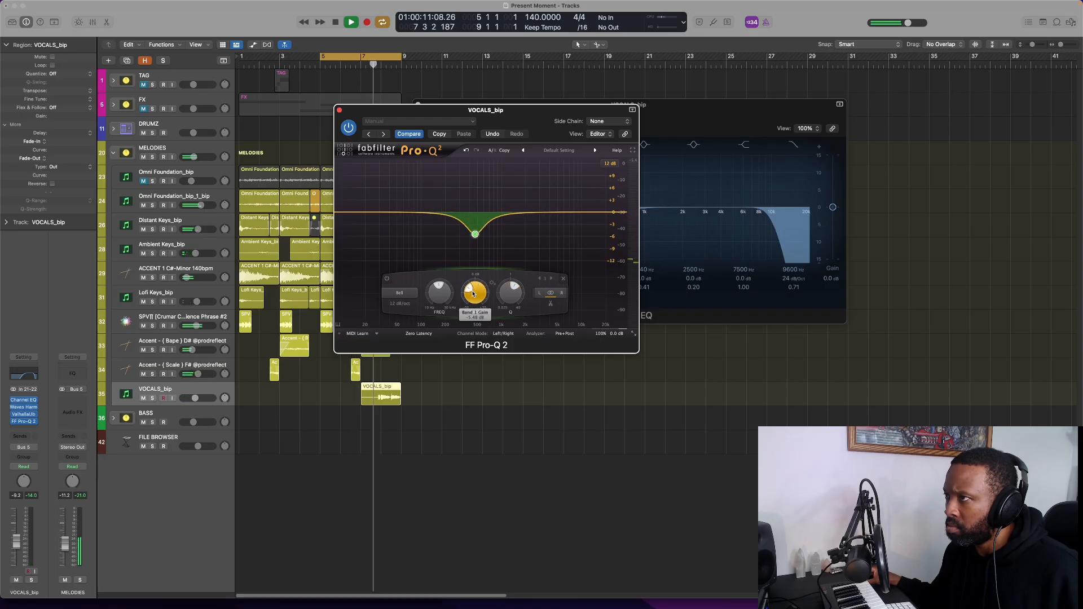
pyautogui.scroll(-1, 472, 294)
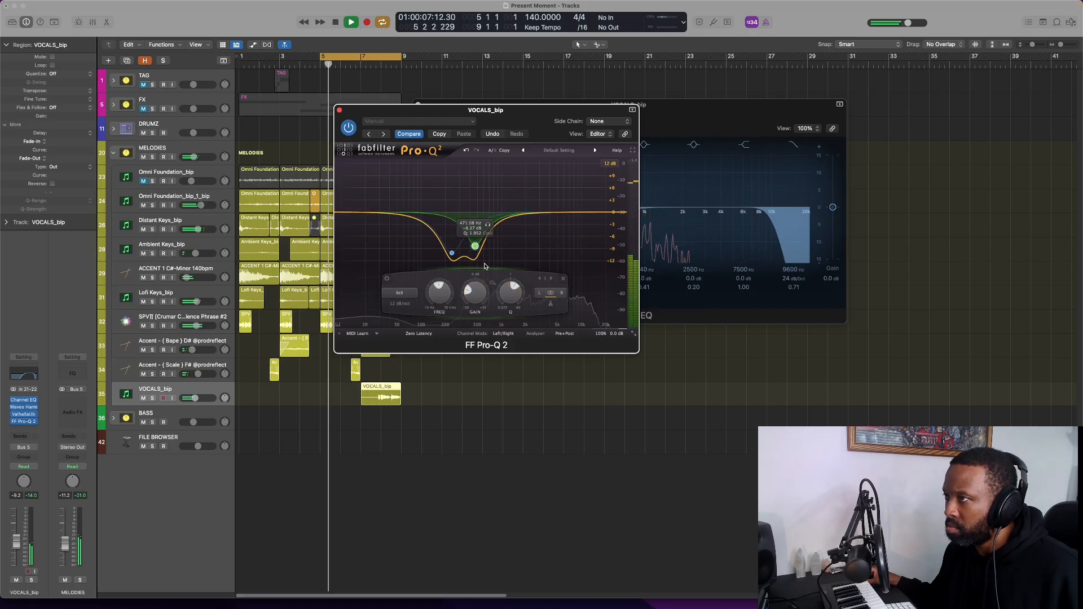
pyautogui.scroll(1, 474, 292)
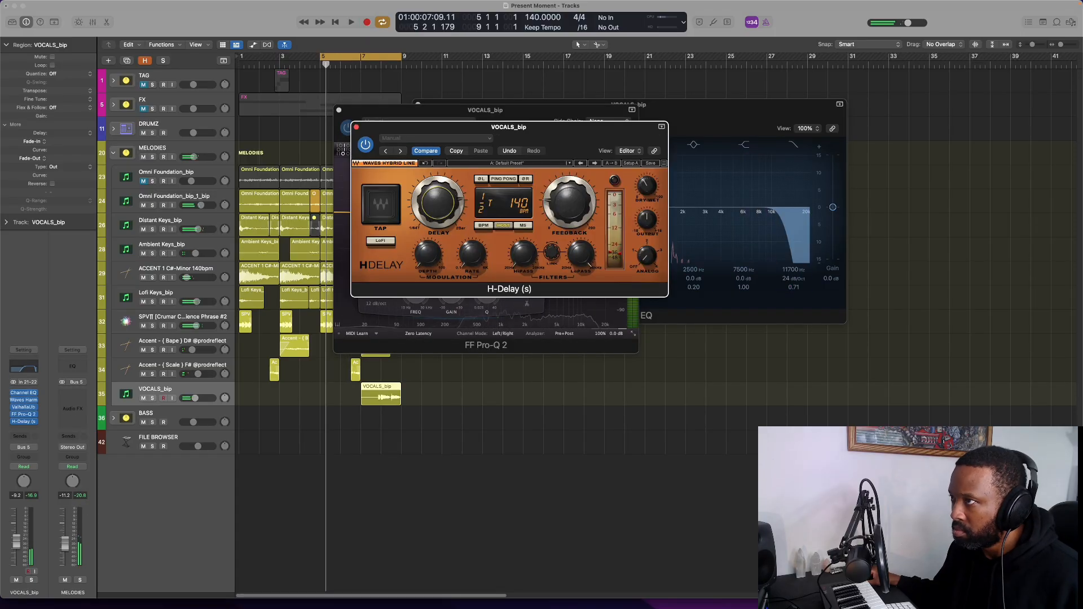
# - Audition VOCALS_bip in the cycle with a 1/2 H-Delay at 140 BPM
pyautogui.press('space')
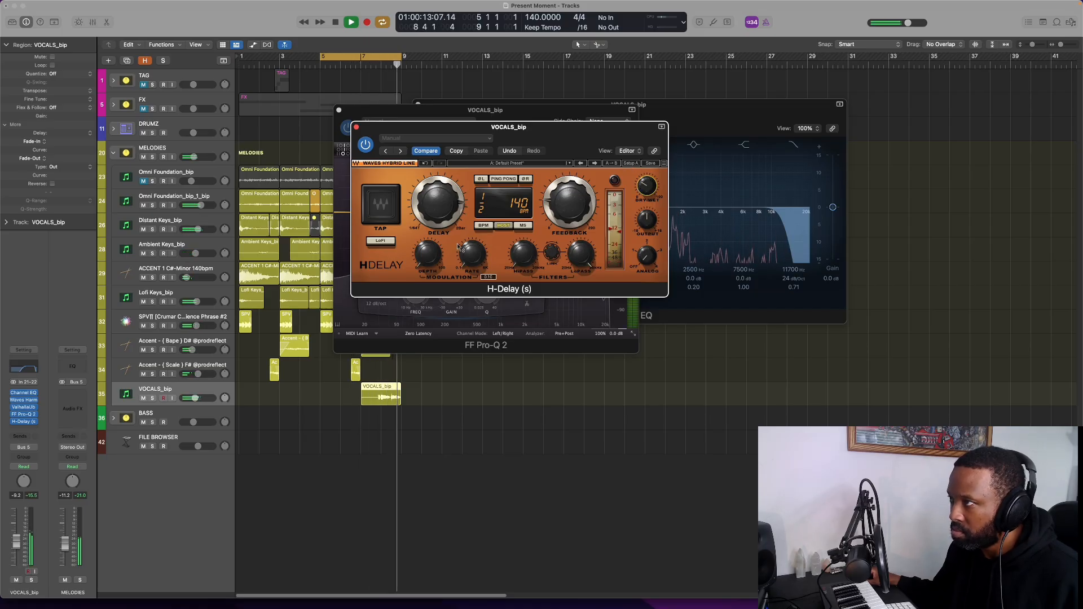
pyautogui.press('space')
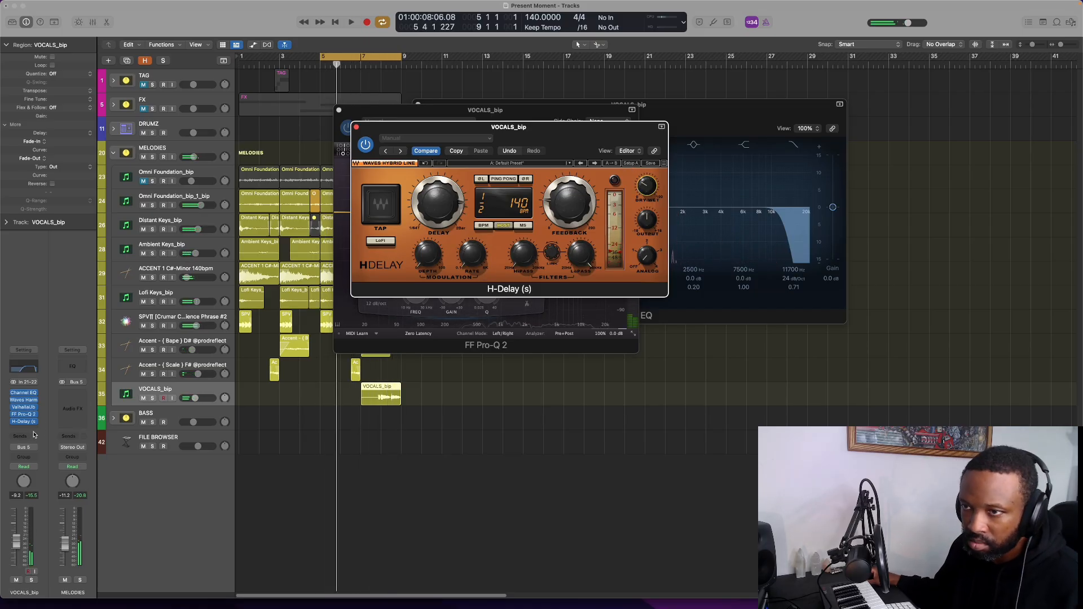
pyautogui.press('space')
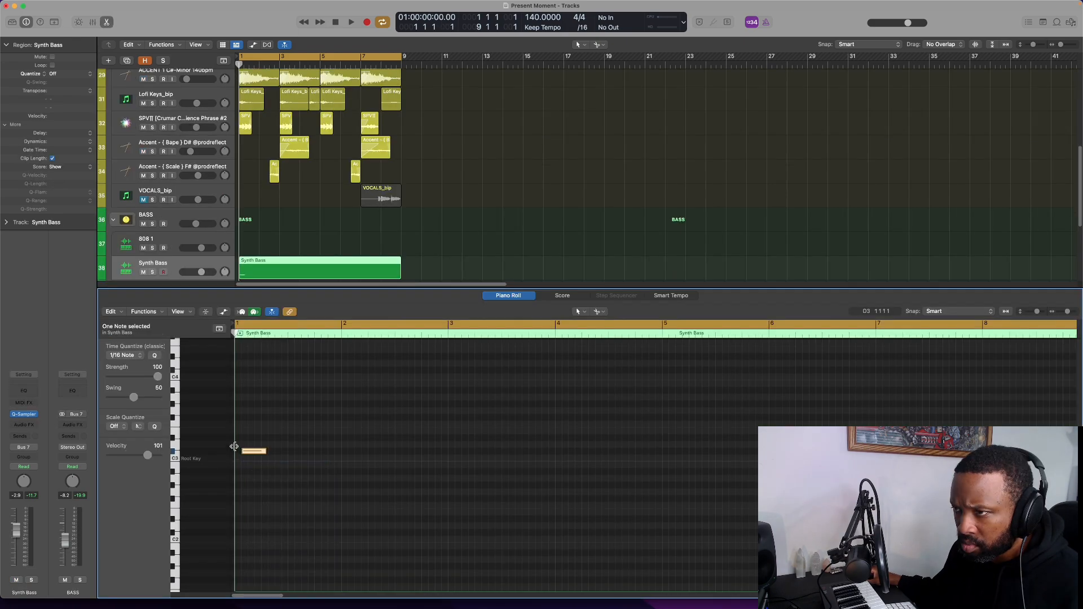
# - Extend the Synth Bass C#3 note from bar 1 to about 2 4 1 1 and play it back
pyautogui.moveTo(263, 452); pyautogui.dragTo(423, 452)
pyautogui.press('space')
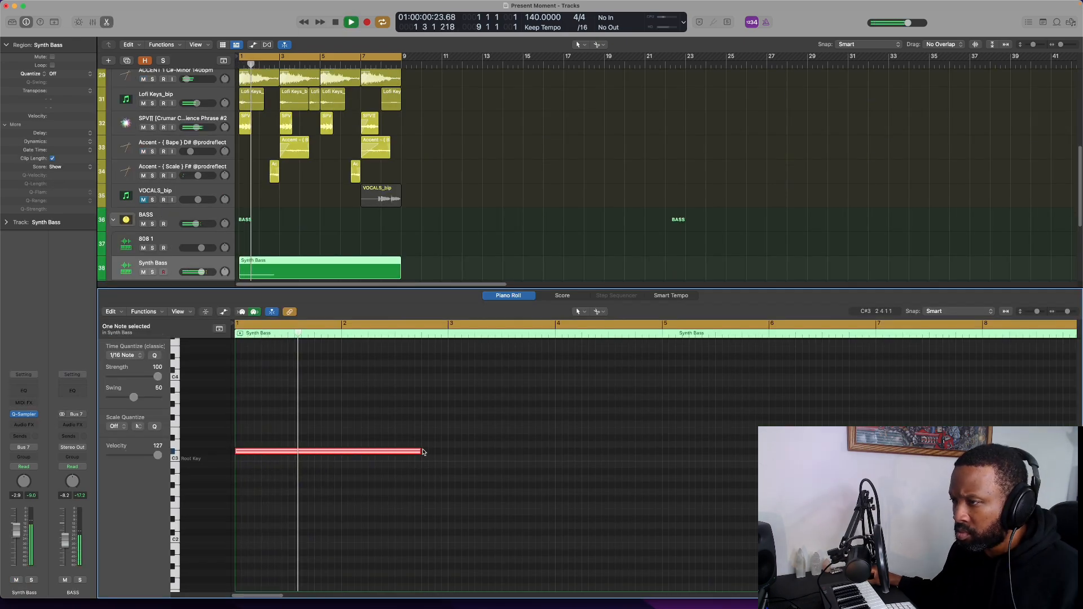
pyautogui.press('space')
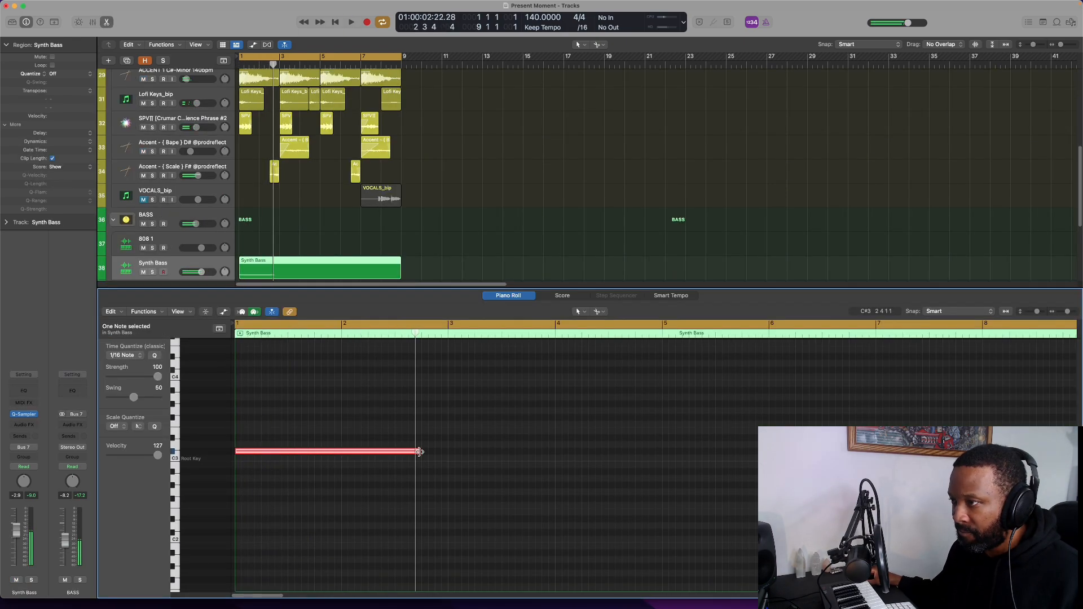
# - Shorten the Synth Bass region to two bars, repeat it up to bar 9, and play from the start
pyautogui.press('e')
pyautogui.moveTo(400, 444); pyautogui.dragTo(273, 441)
pyautogui.press('super+r')
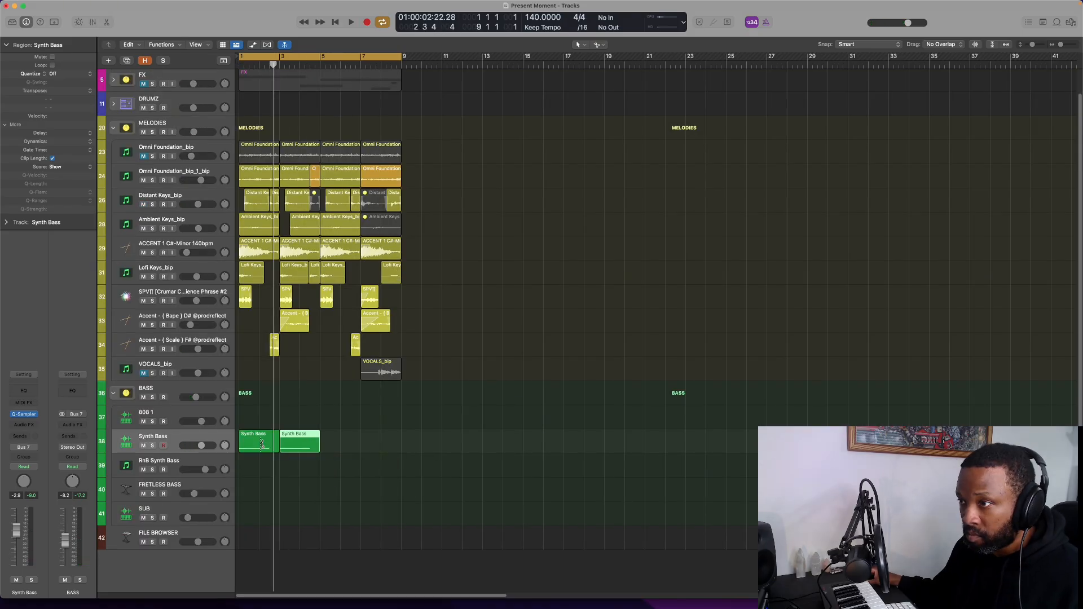
pyautogui.press('Return')
pyautogui.press('space')
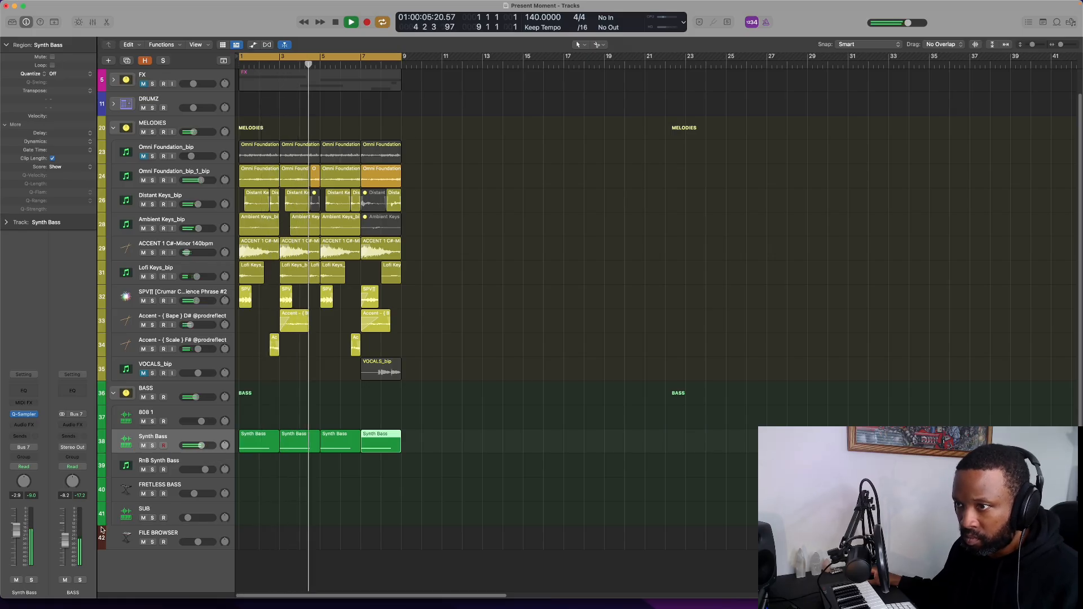
# - Add one-bar FRETLESS BASS regions with a note at bars 4 and 8, and trim the VOCALS_bip region's start to about bar 8
pyautogui.click(316, 489)
pyautogui.press('space')
pyautogui.rightClick(316, 491)
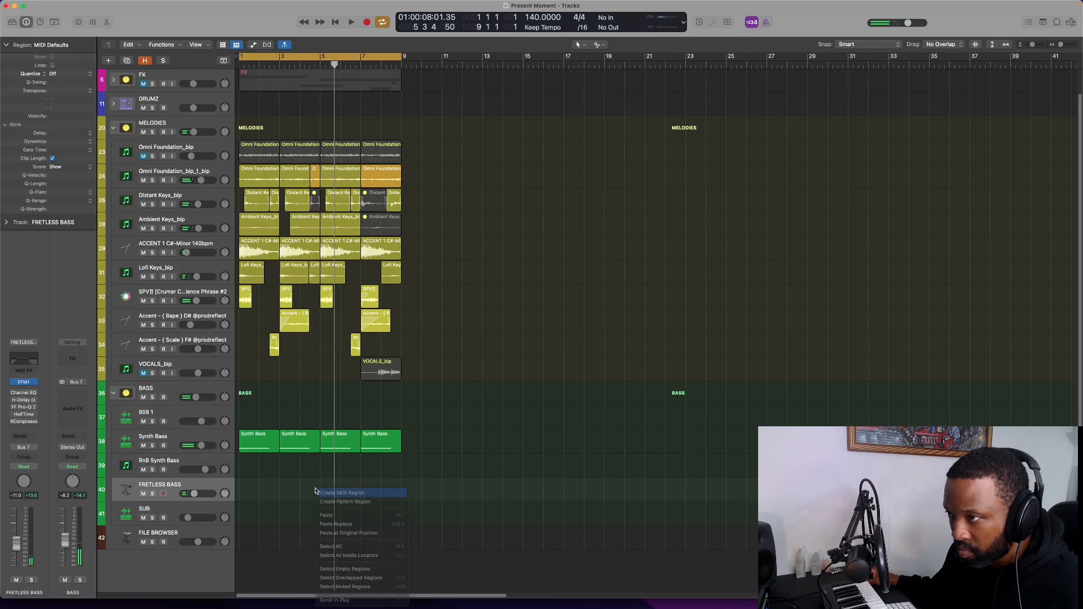
pyautogui.click(317, 491)
pyautogui.doubleClick(315, 491)
pyautogui.rightClick(616, 455)
pyautogui.click(619, 458)
pyautogui.moveTo(754, 451); pyautogui.dragTo(687, 450)
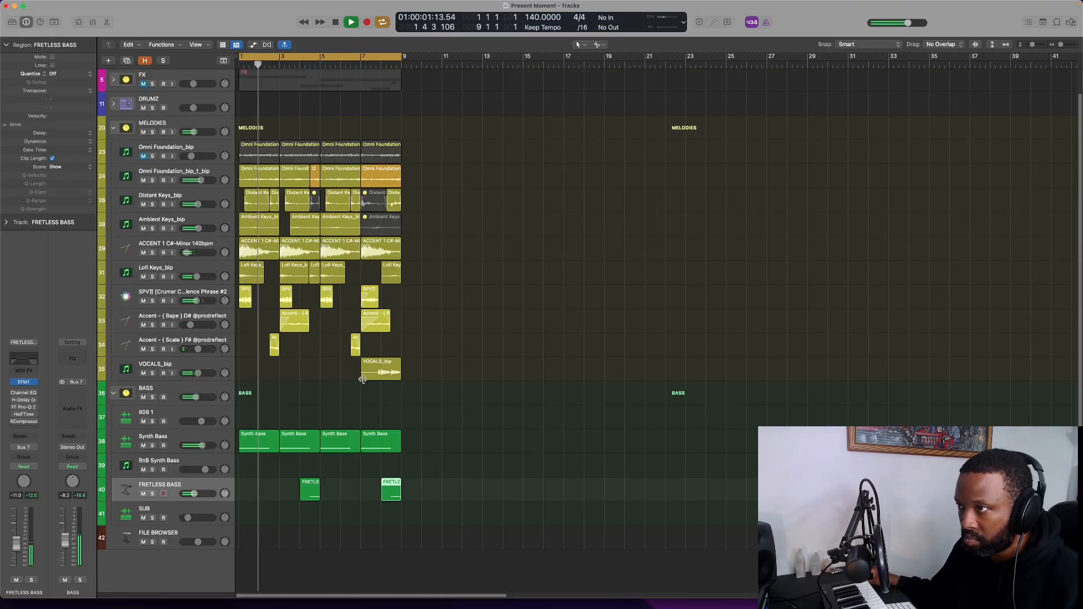
pyautogui.moveTo(363, 379); pyautogui.dragTo(386, 364)
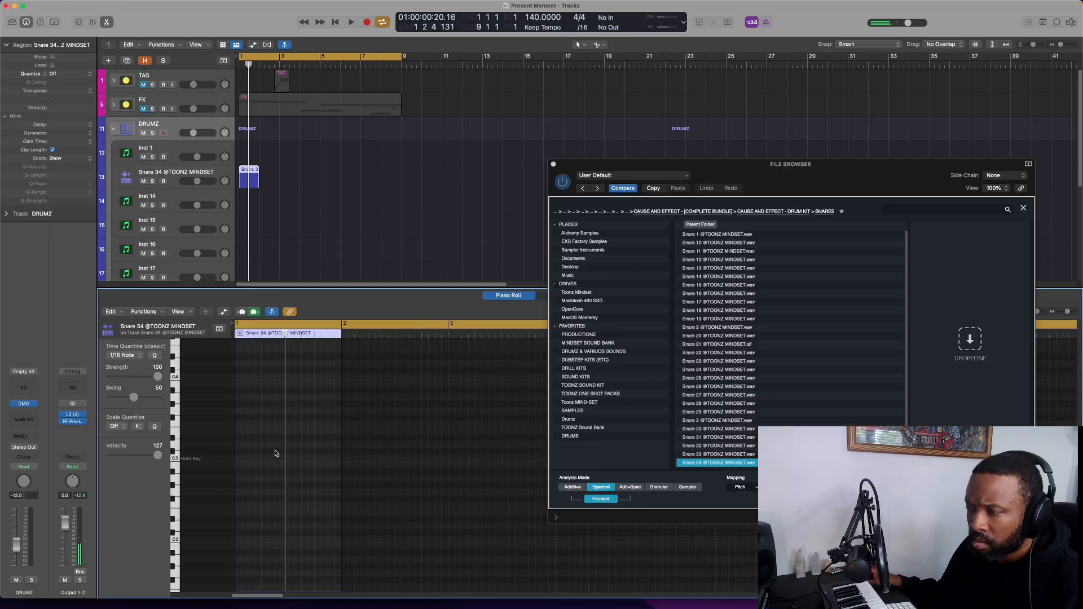
pyautogui.rightClick(276, 453)
pyautogui.click(279, 455)
pyautogui.moveTo(278, 458); pyautogui.dragTo(311, 463)
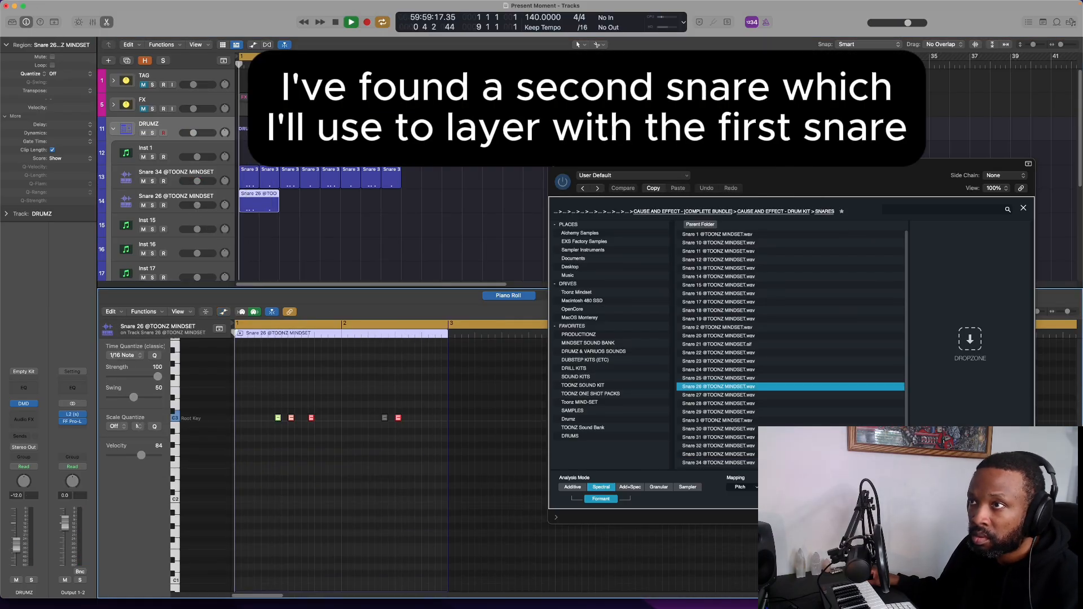
pyautogui.moveTo(197, 206); pyautogui.dragTo(192, 205)
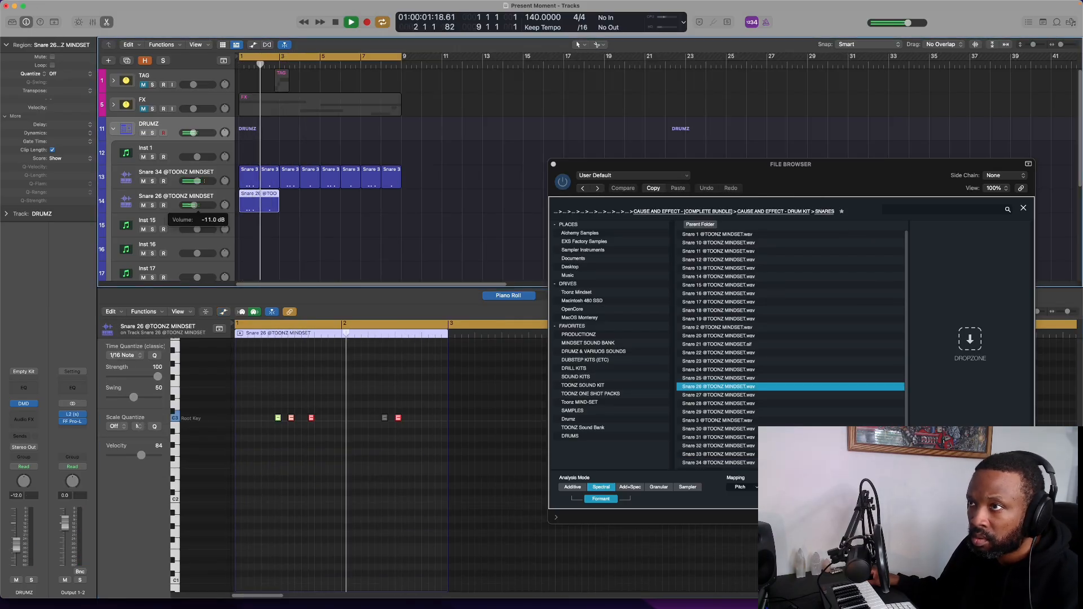
pyautogui.press('super+r')
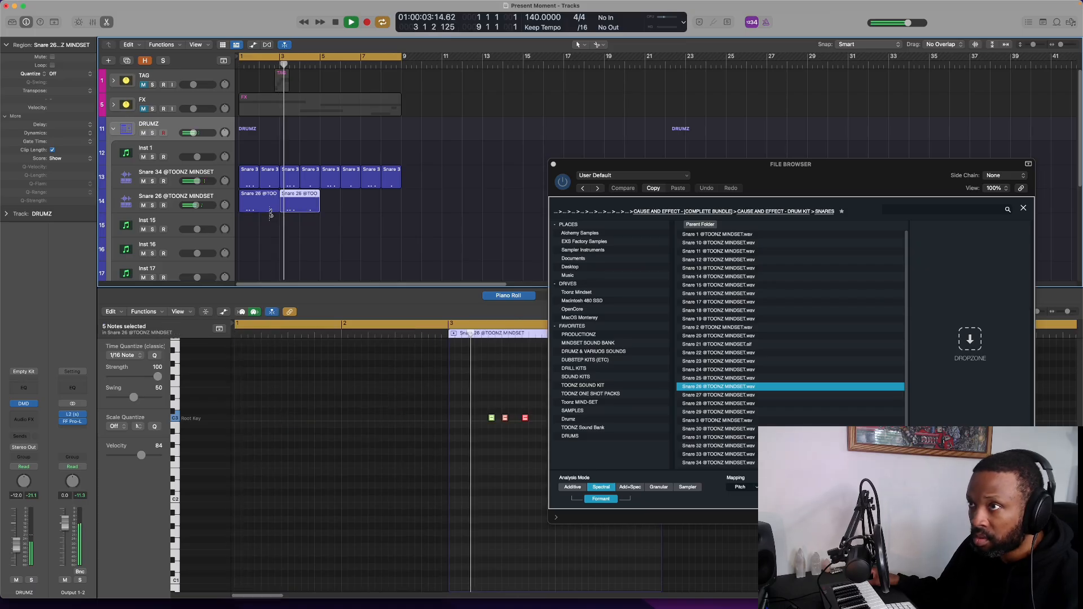
pyautogui.press('super+r')
pyautogui.press('super+r')
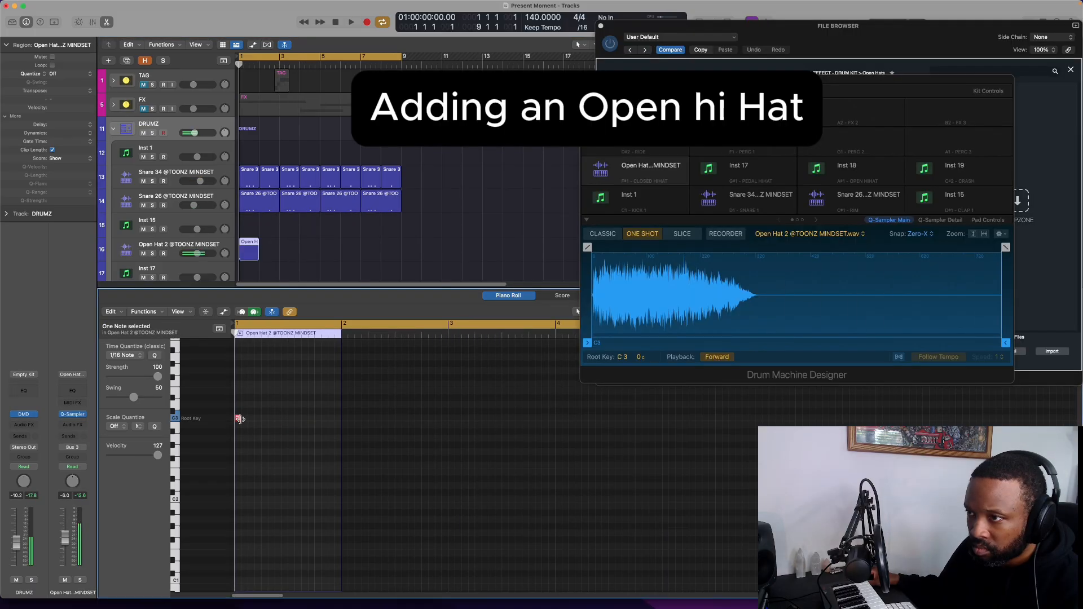
# - Position the Open Hat 2 note just after the start of bar 1 and lay out the opening Hihat 11 notes
pyautogui.moveTo(239, 419); pyautogui.dragTo(252, 419)
pyautogui.press('space')
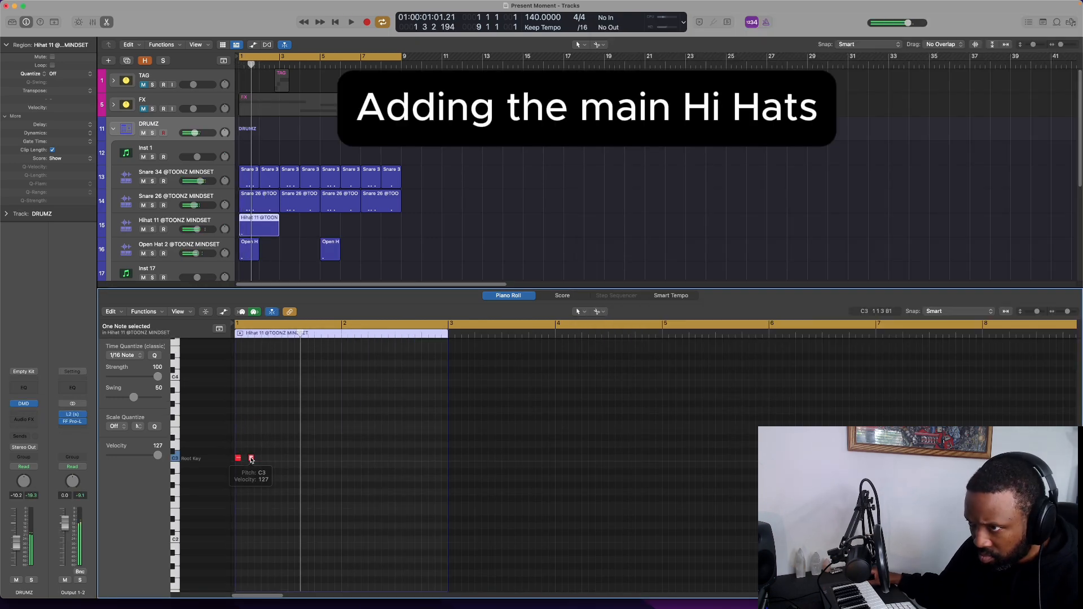
pyautogui.press('space')
pyautogui.moveTo(251, 460); pyautogui.dragTo(274, 460)
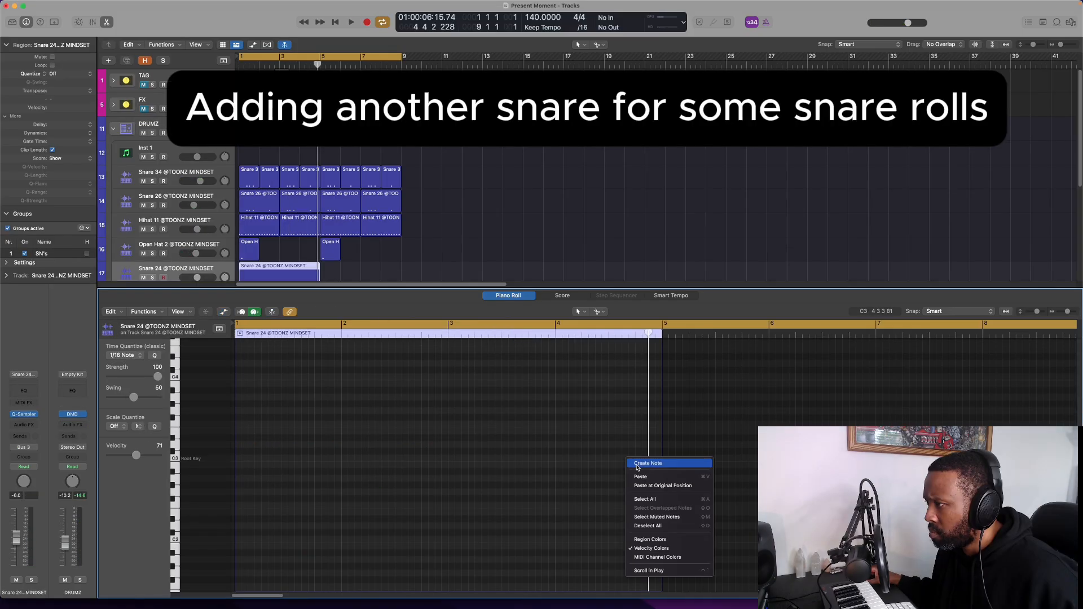
pyautogui.click(637, 469)
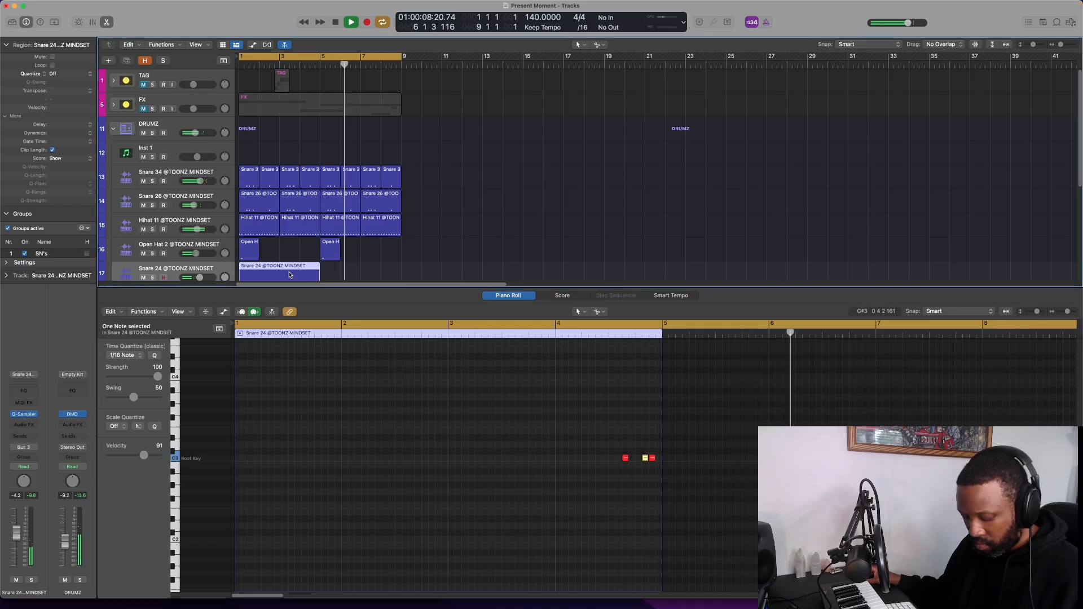
pyautogui.press('super+r')
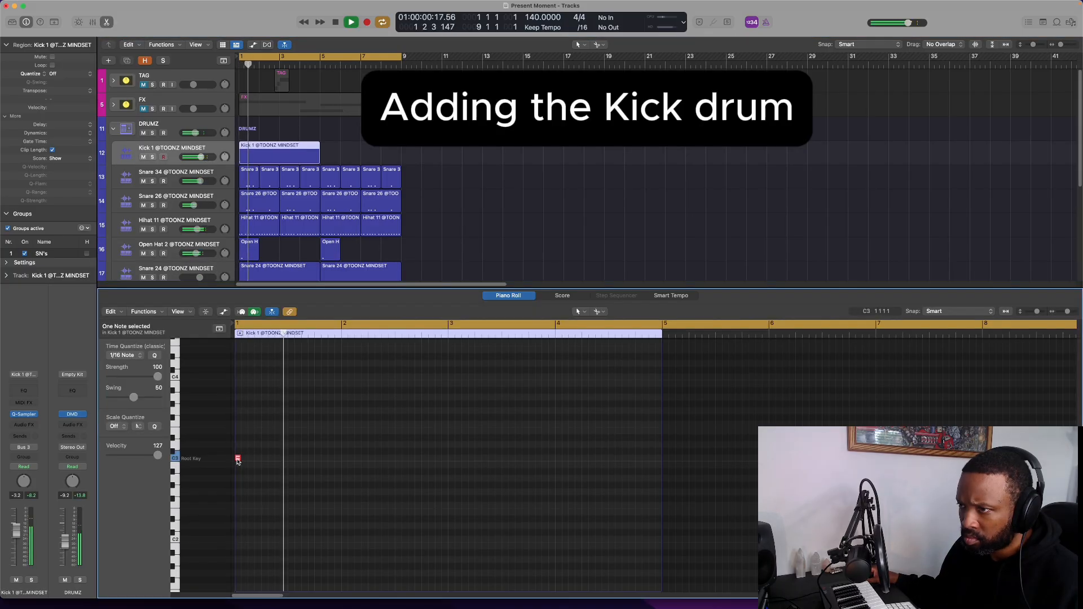
pyautogui.moveTo(238, 461); pyautogui.dragTo(265, 460)
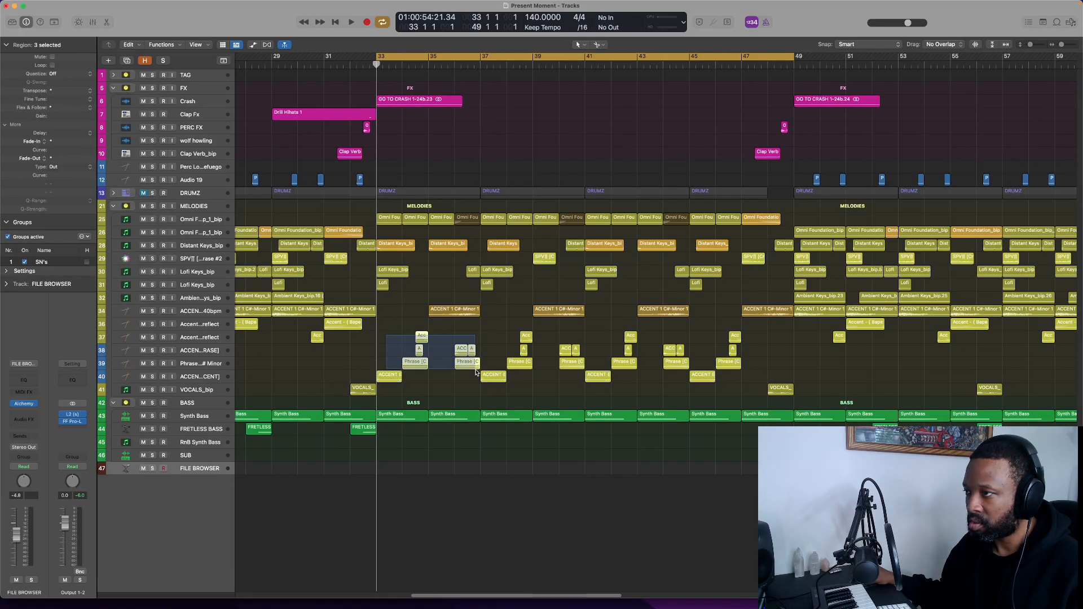
# - Select the accent and phrase regions between bars 33 and 37 on the lower melody tracks
pyautogui.moveTo(476, 385); pyautogui.dragTo(476, 385)
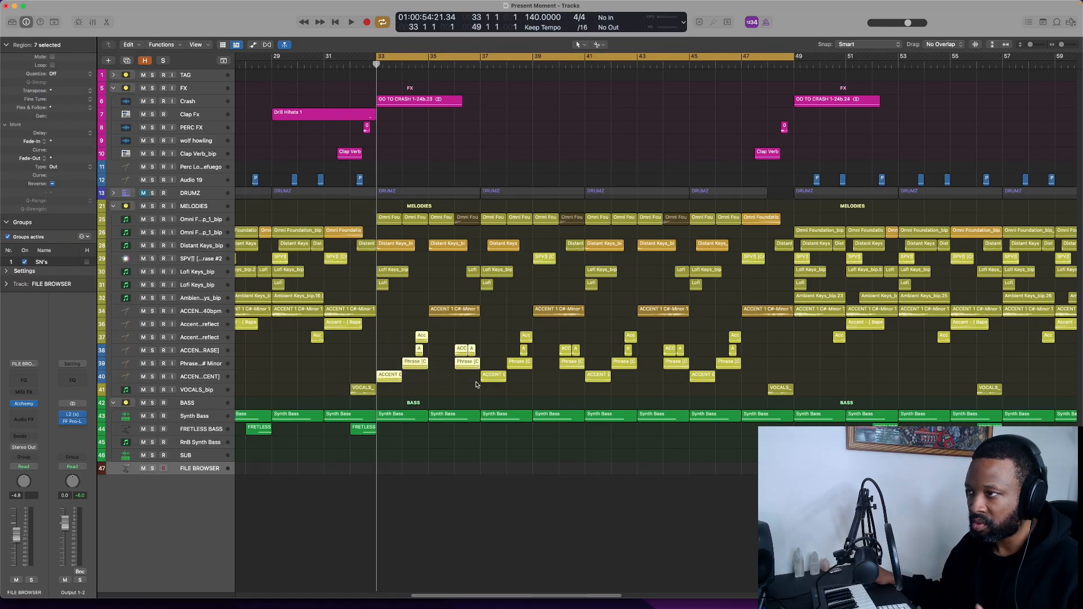